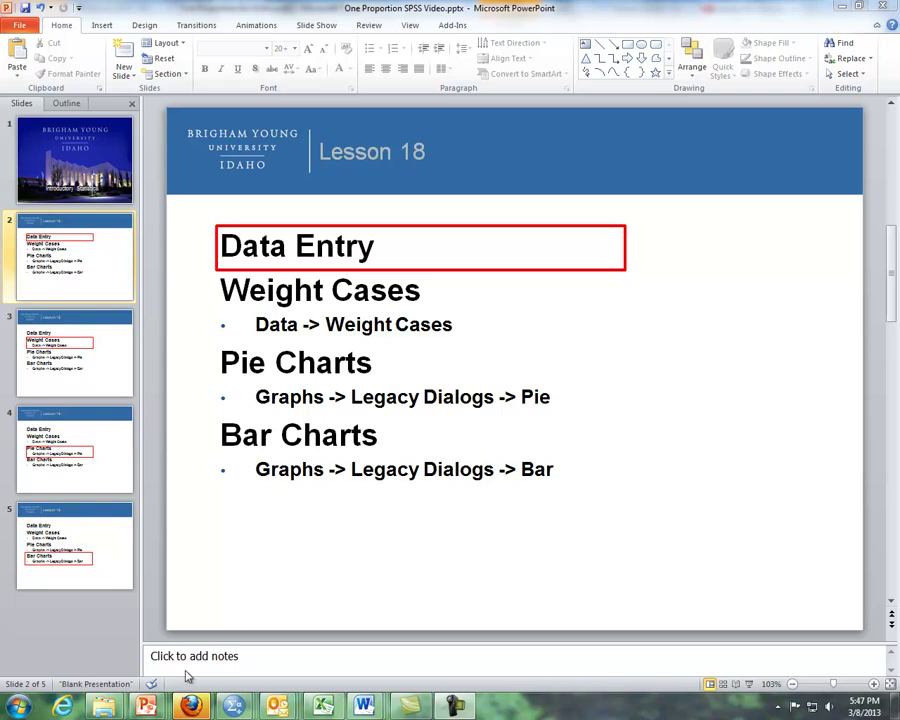
Step: Look up the sample size 1000 and the 540 voters in favour in the confidence-interval presentation
mouse_move(148, 708)
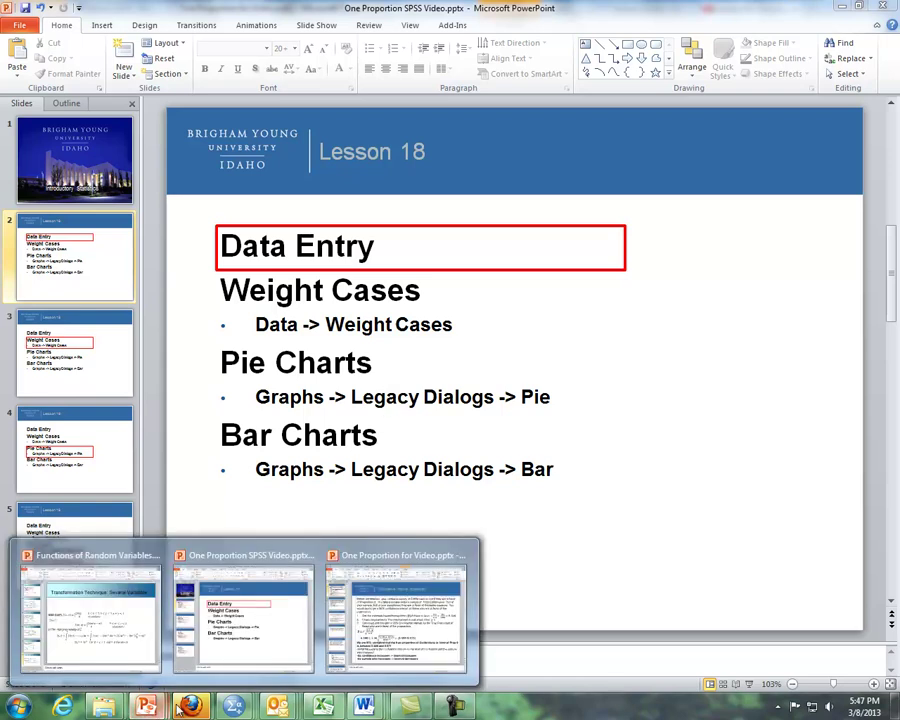
left_click(393, 630)
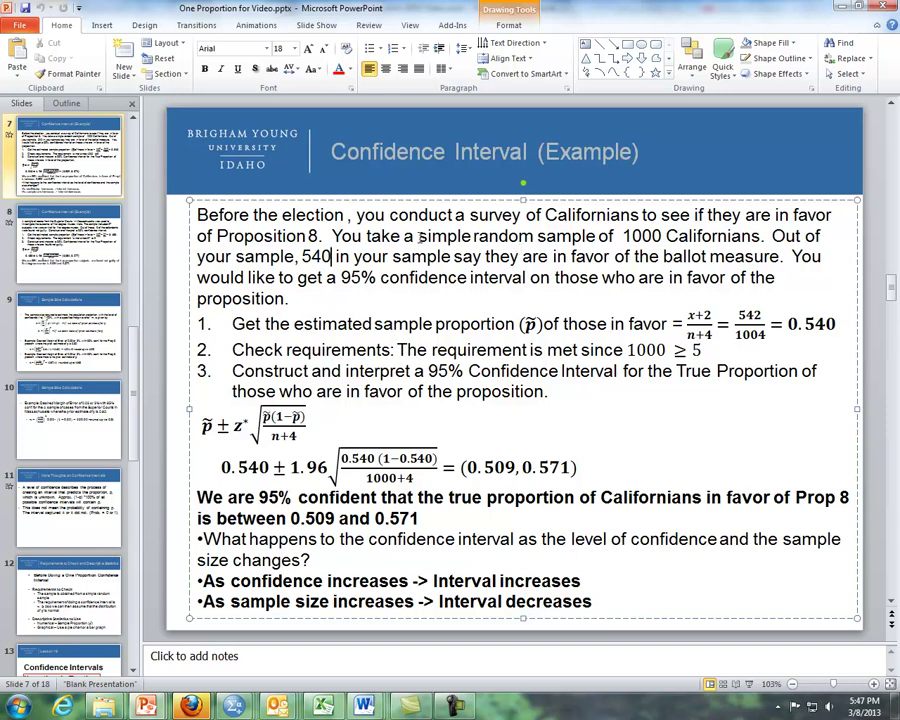
double_click(624, 236)
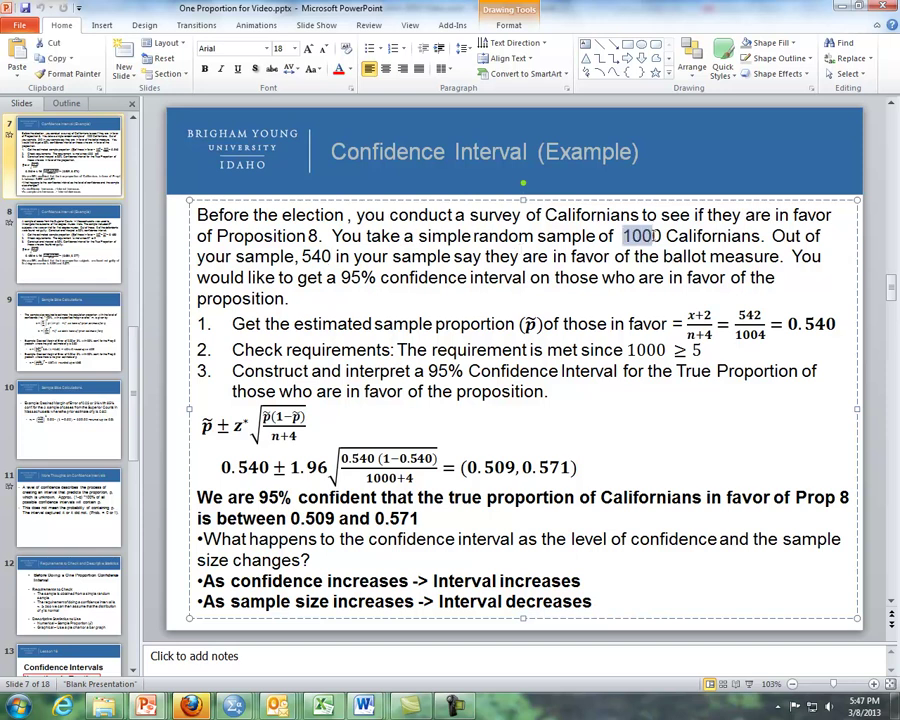
double_click(322, 256)
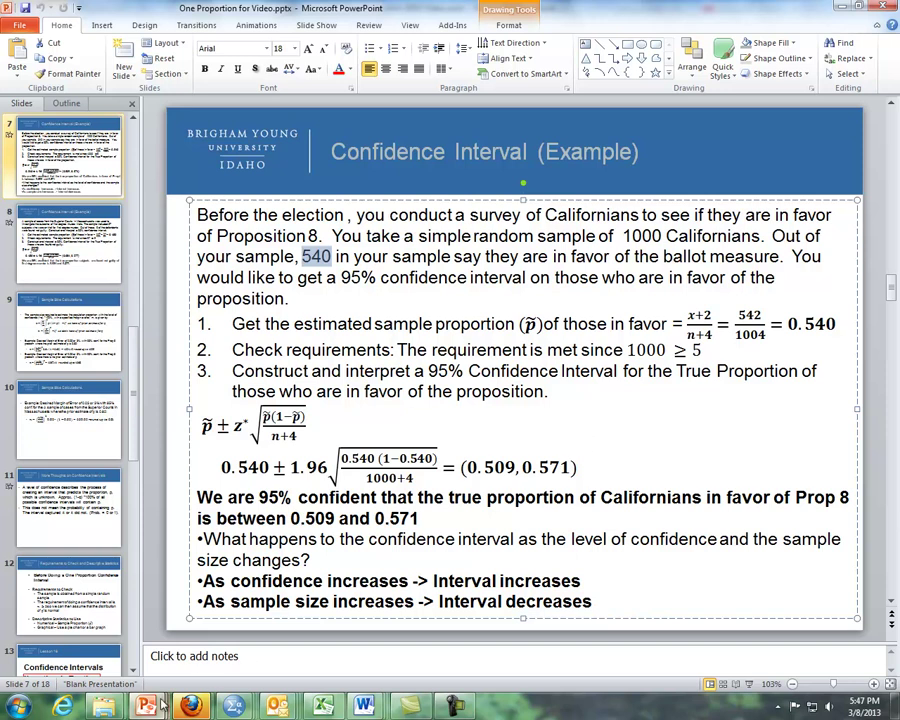
mouse_move(146, 706)
left_click(279, 642)
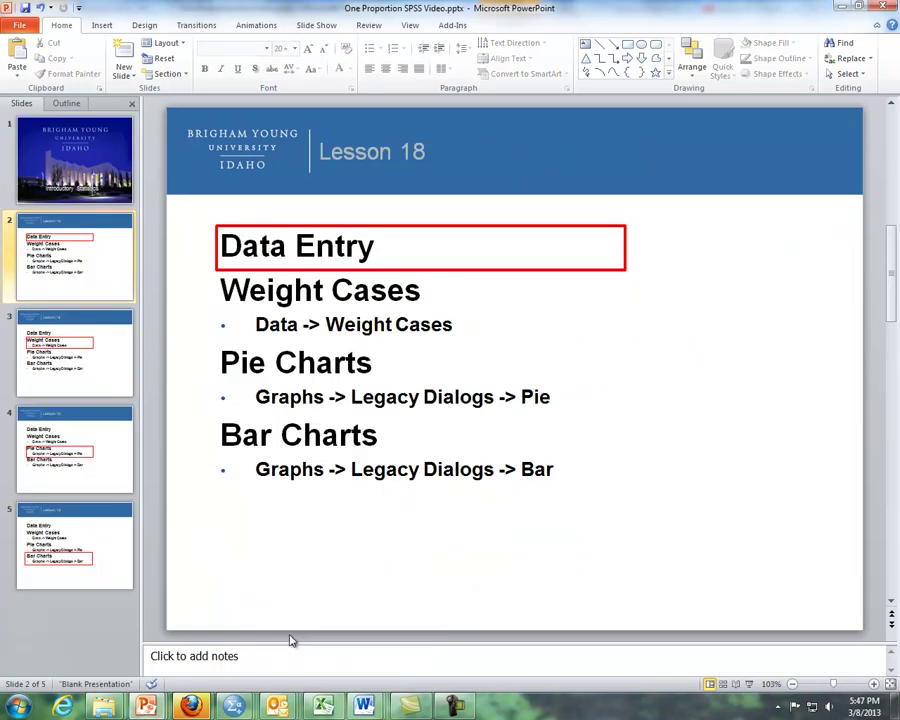
mouse_move(248, 708)
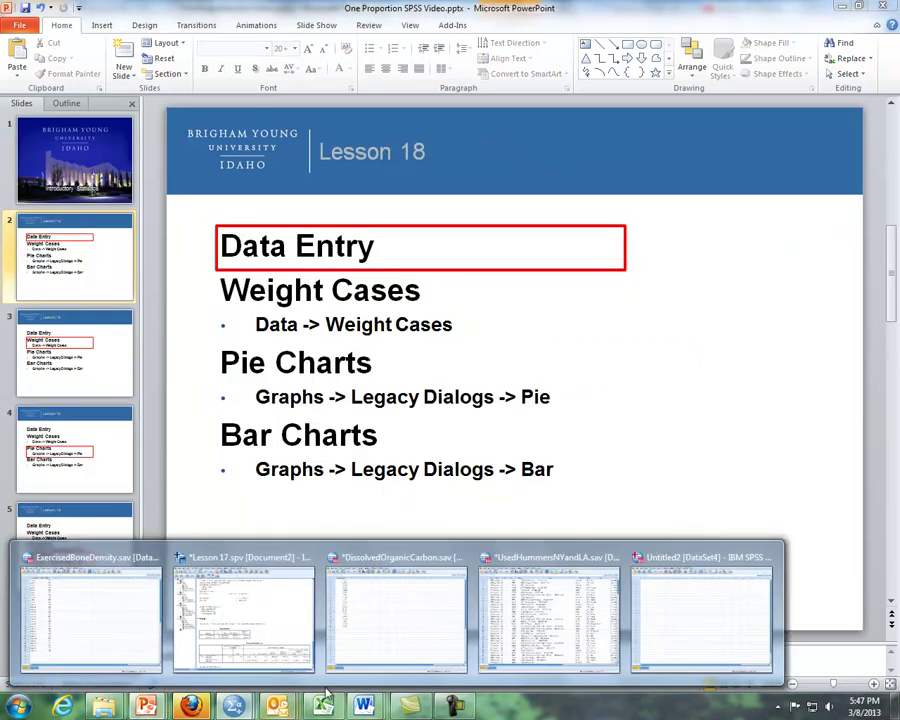
Step: Enter Yes and No in rows 1 and 2 of the first column of the empty SPSS dataset
left_click(654, 628)
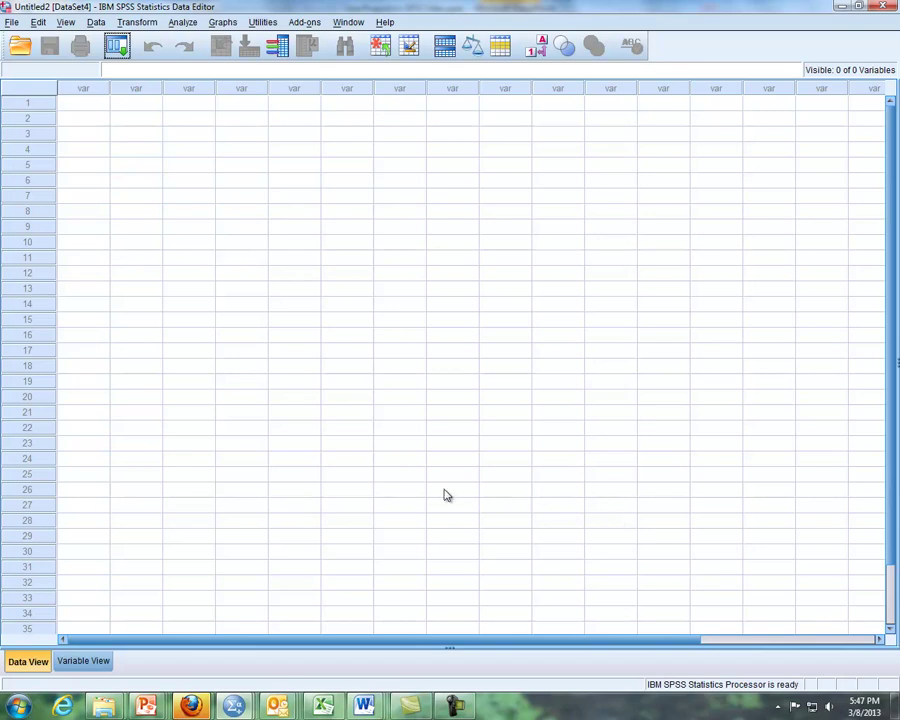
left_click(98, 103)
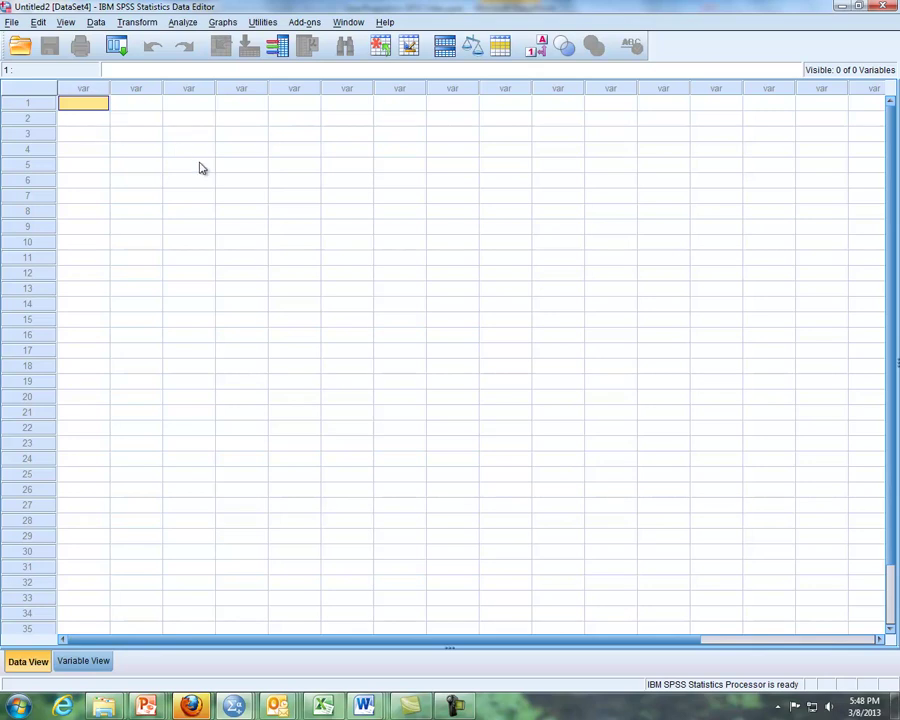
type("Yes")
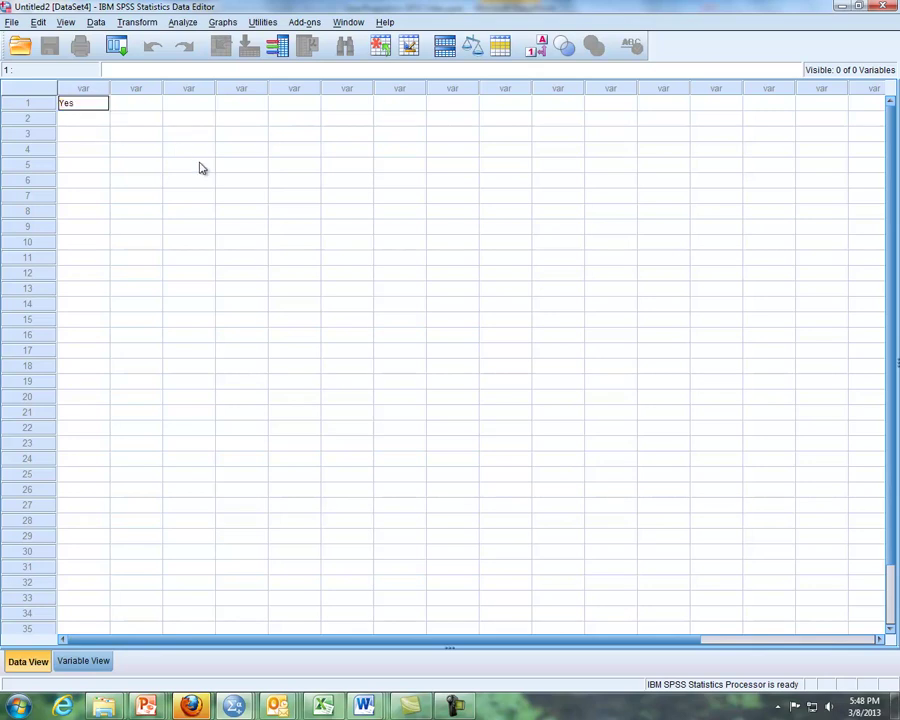
key("Return")
type("No")
key("Return")
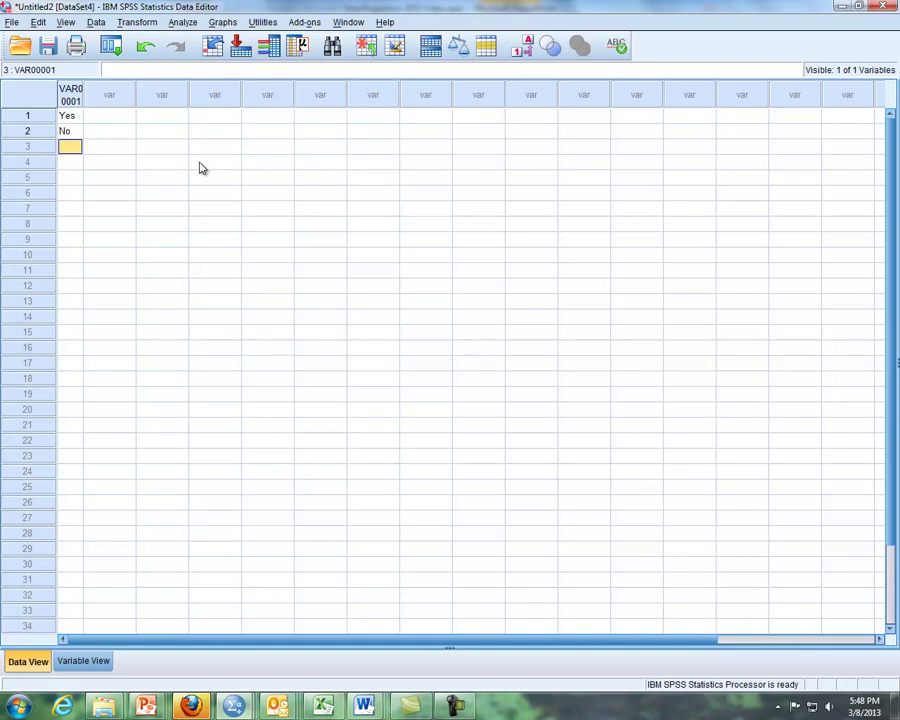
Step: Enter the counts 540 for Yes and 460 for No in the second column
key("Up")
key("Up")
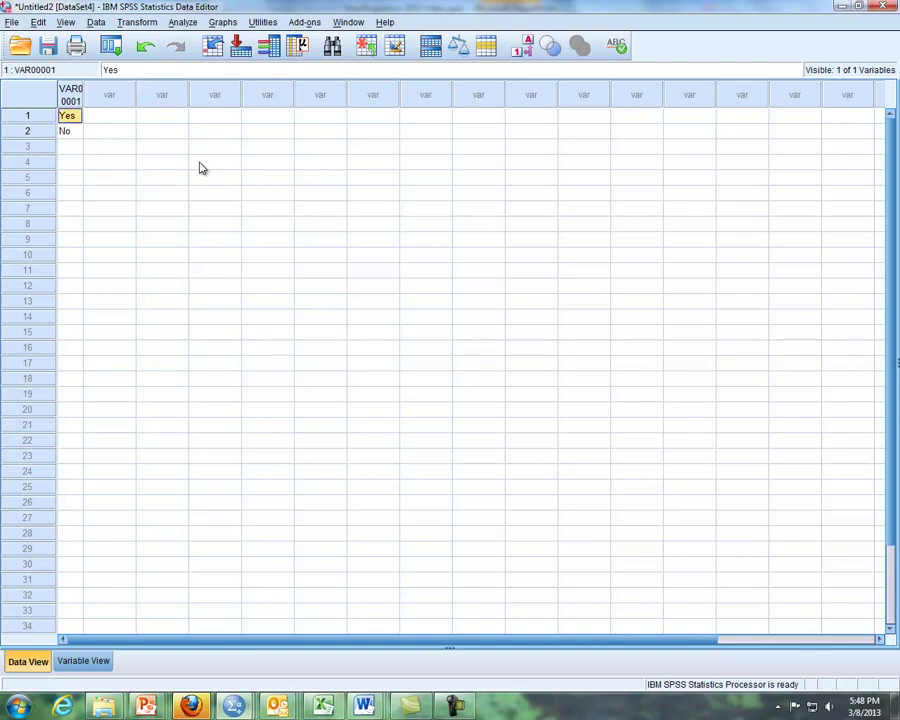
key("Right")
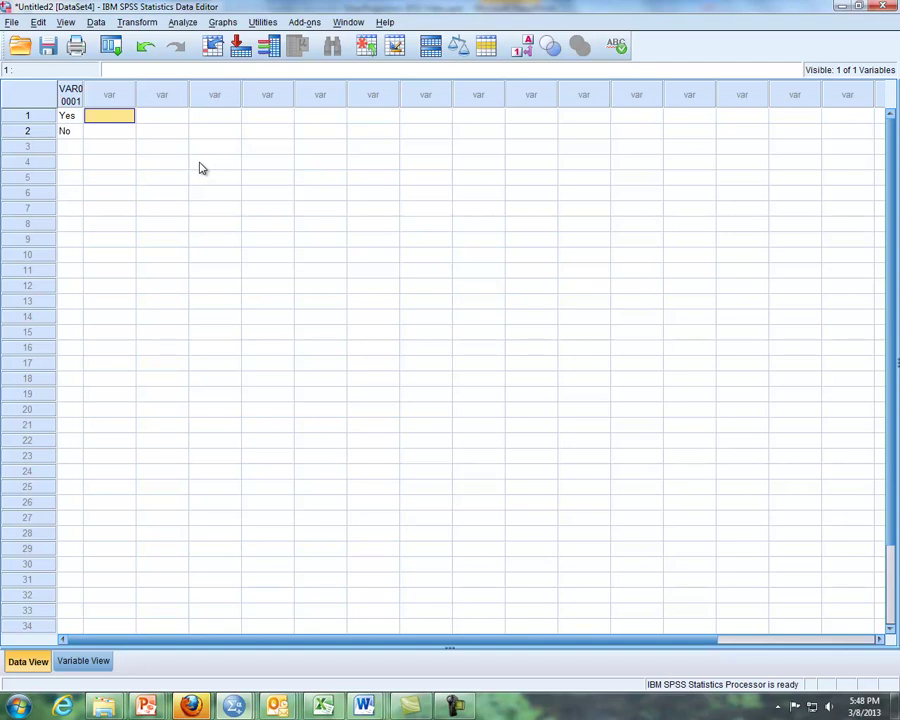
type("45")
type("0")
key("Return")
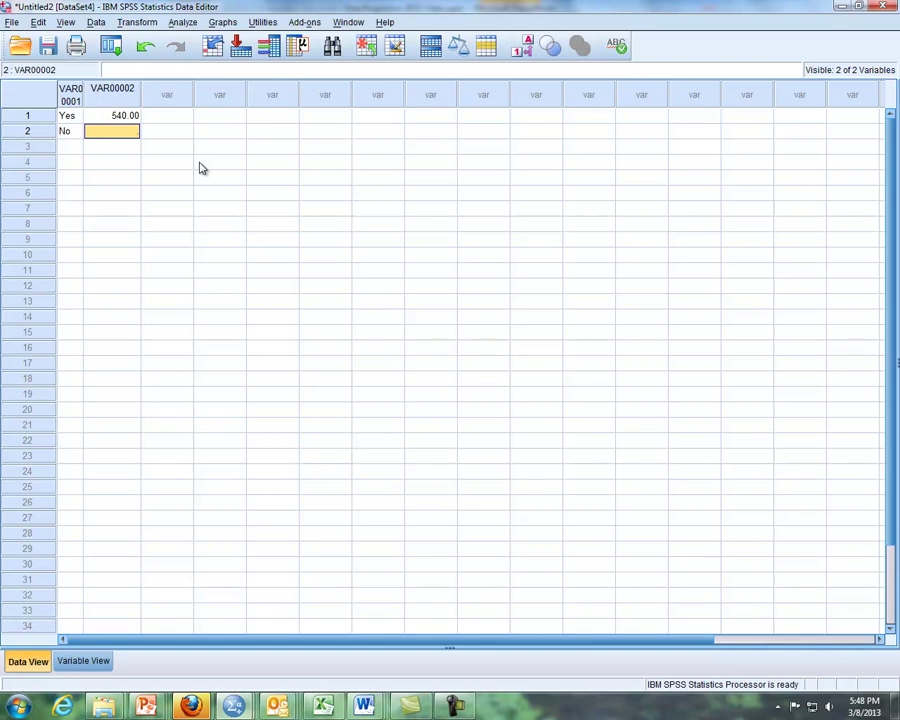
type("460")
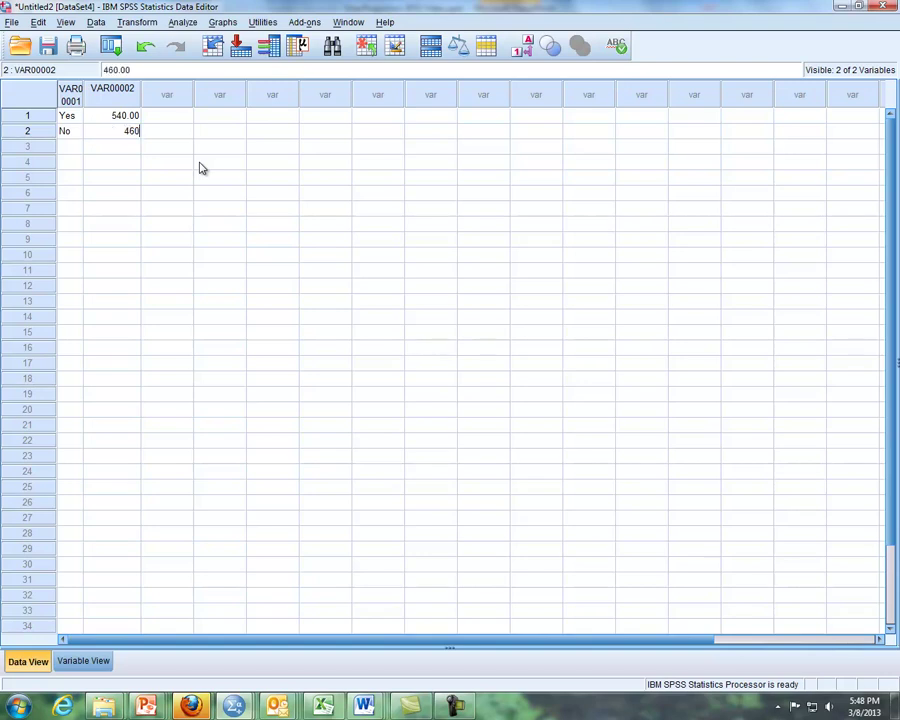
key("Return")
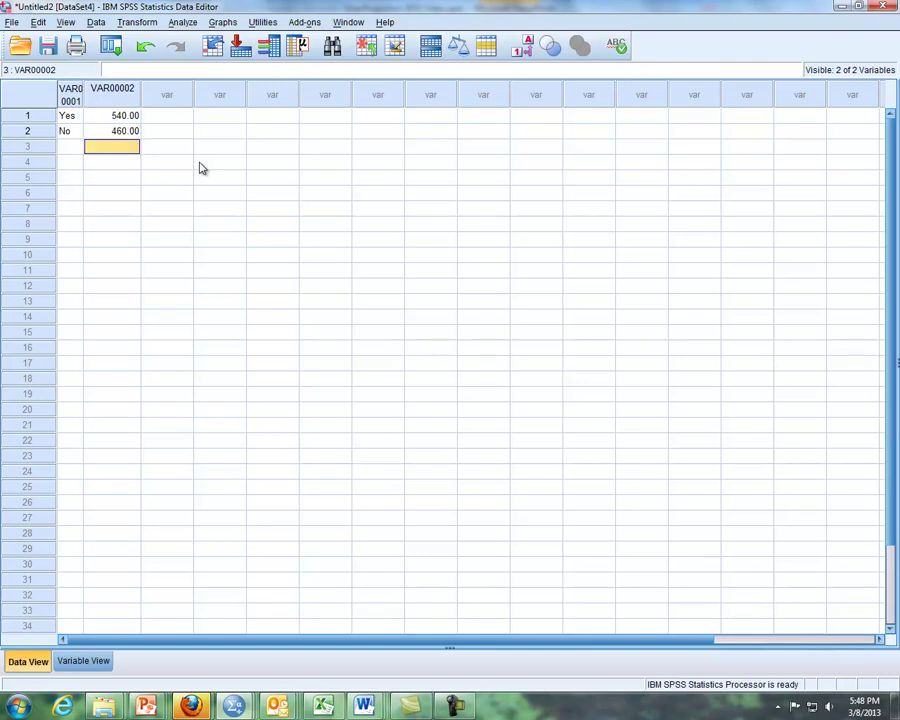
Step: Rename VAR00001 to Prop8Vote and VAR00002 to Count in Variable View, then return to Data View
left_click(85, 667)
left_click(110, 87)
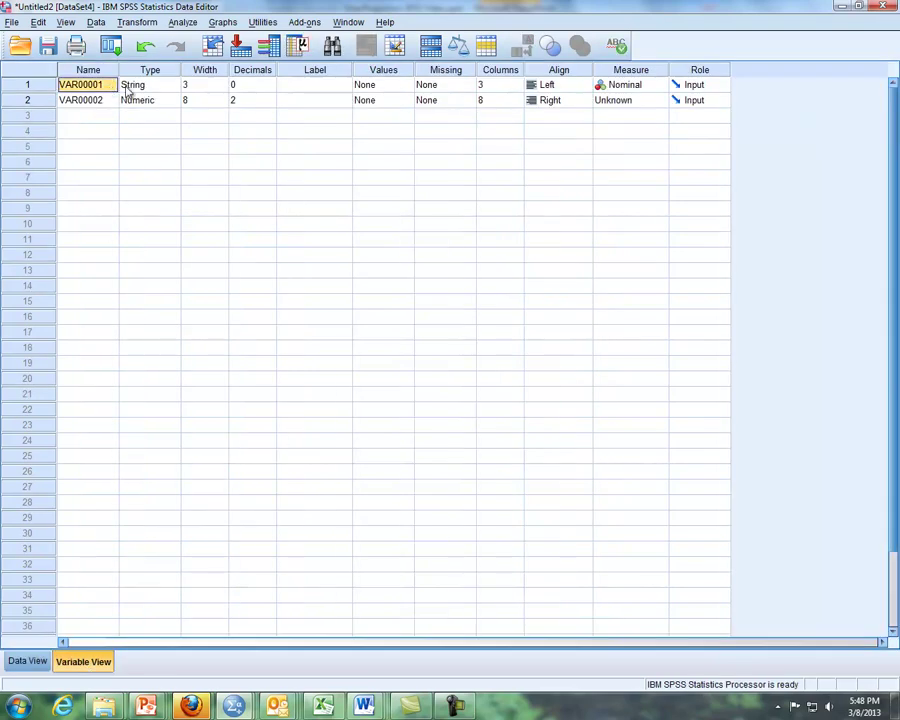
type("Prop8Vote")
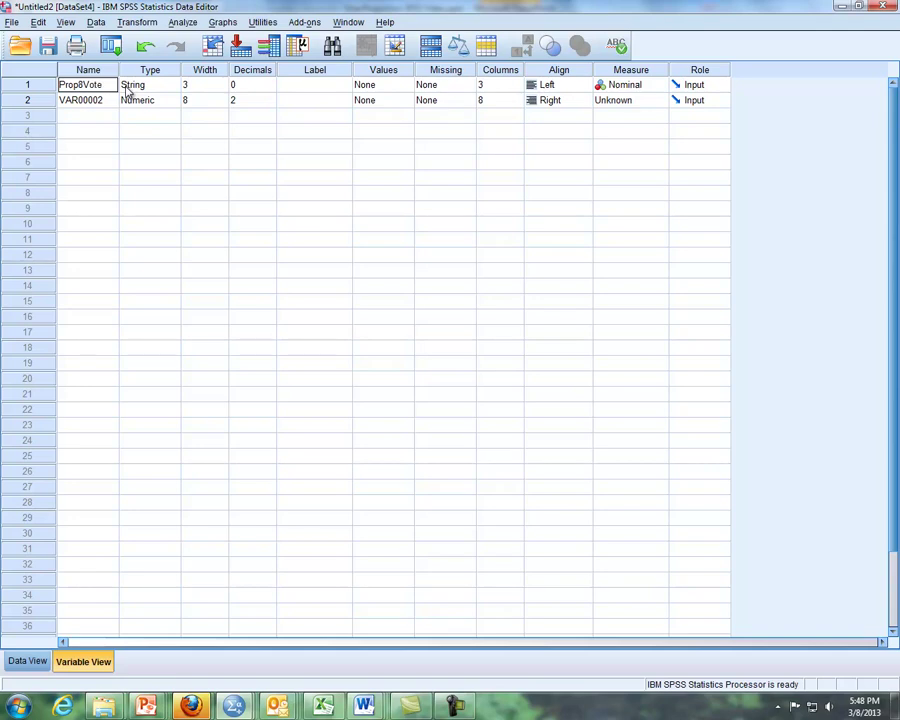
key("Return")
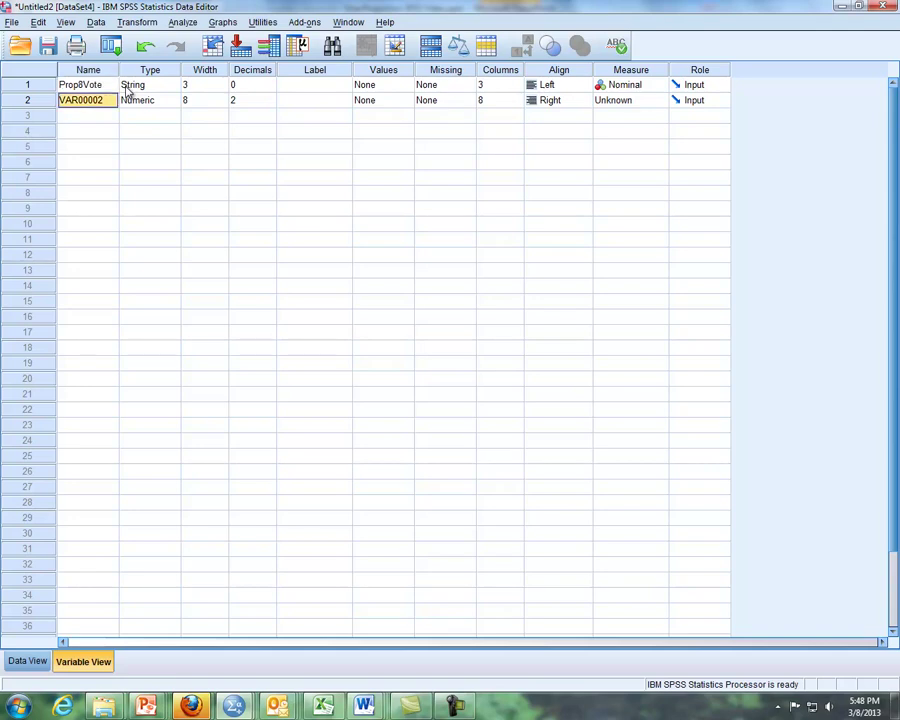
type("Count")
key("Return")
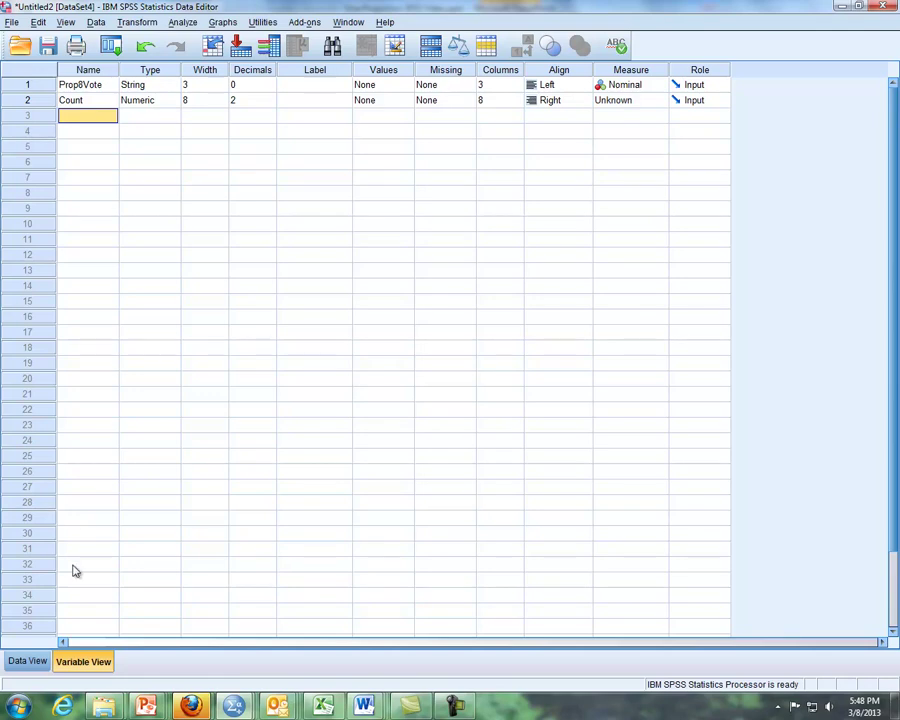
left_click(30, 661)
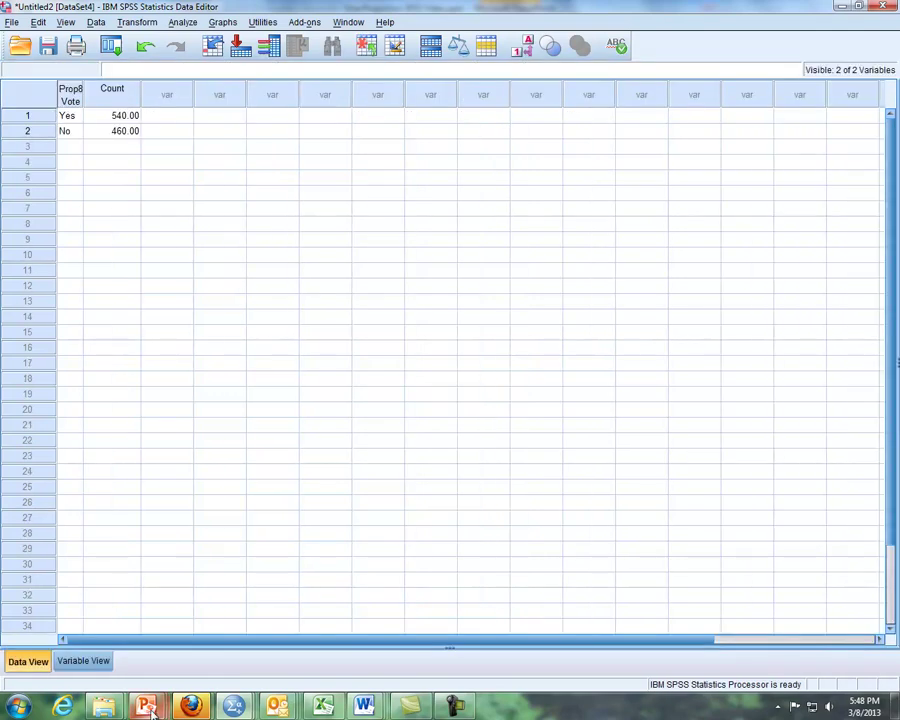
Step: Drag the Prop8Vote column border in the Data Editor so the full variable name fits
mouse_move(146, 706)
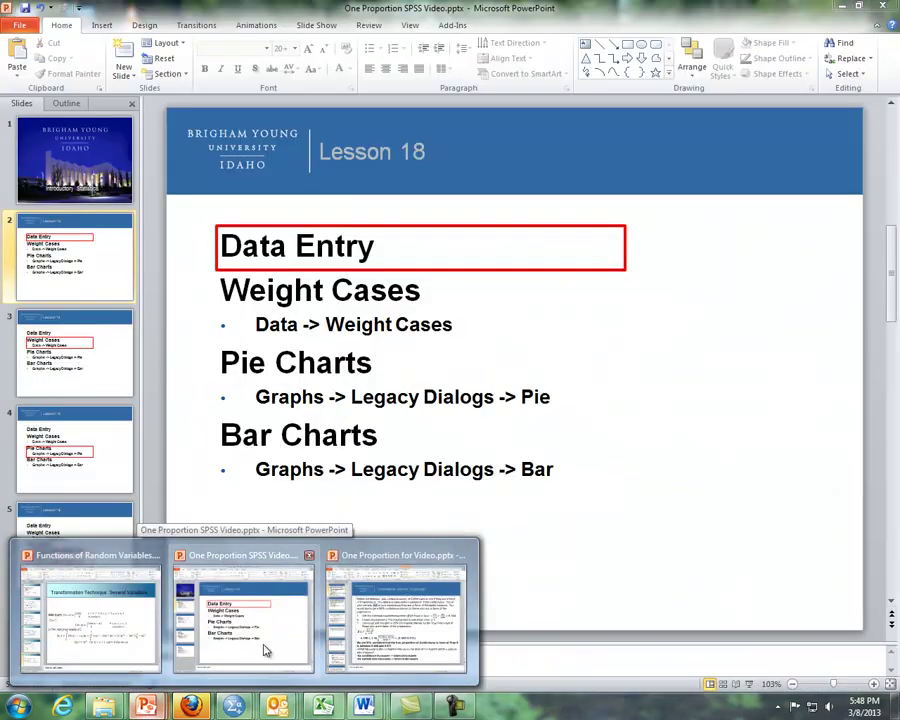
left_click(268, 643)
key("alt+Tab")
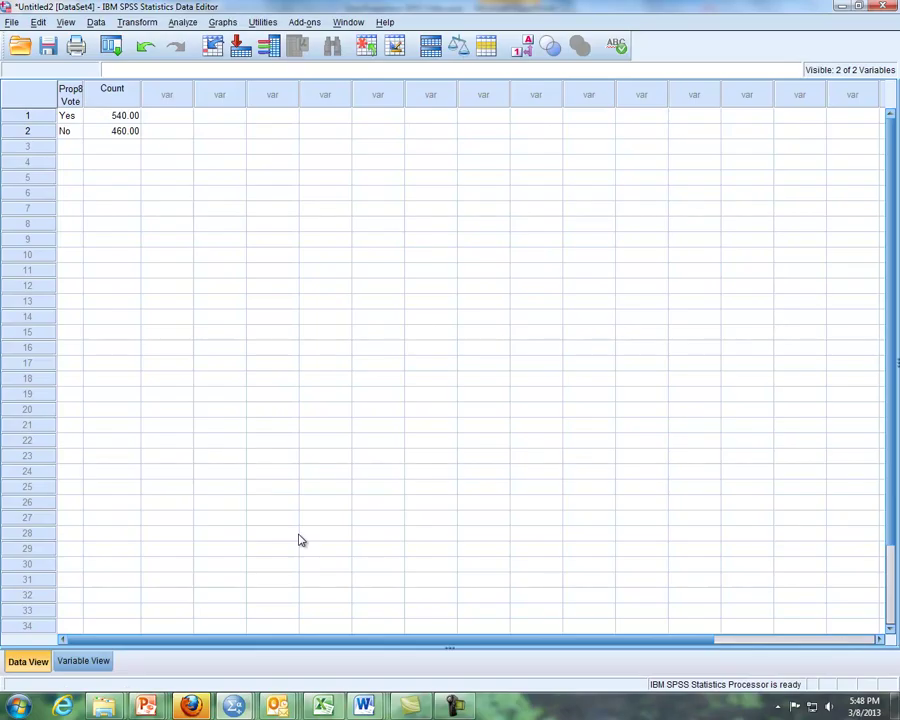
left_click_drag(86, 94, 108, 94)
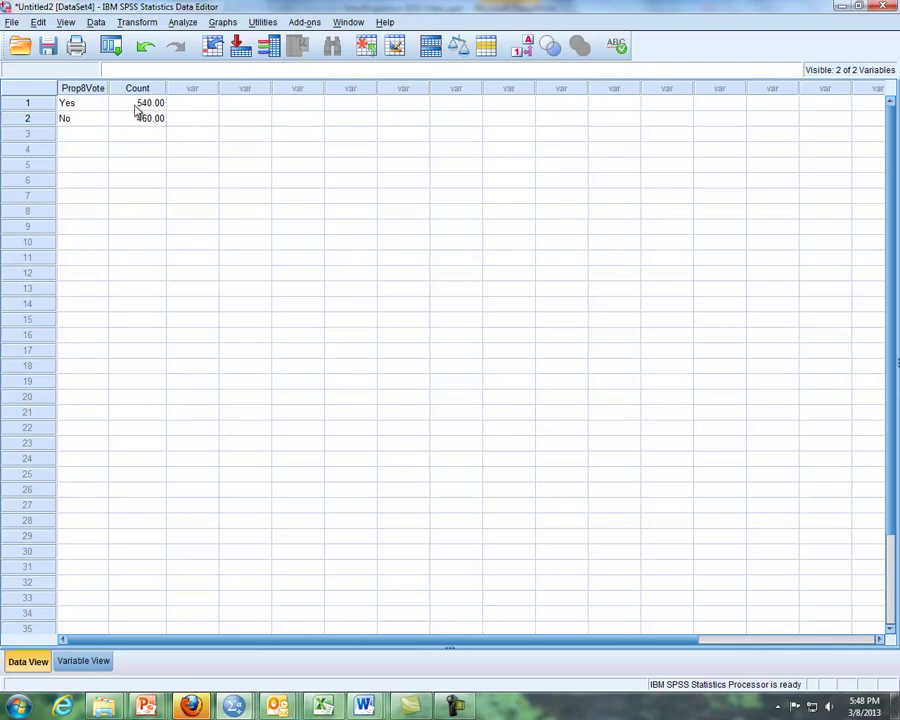
left_click(96, 22)
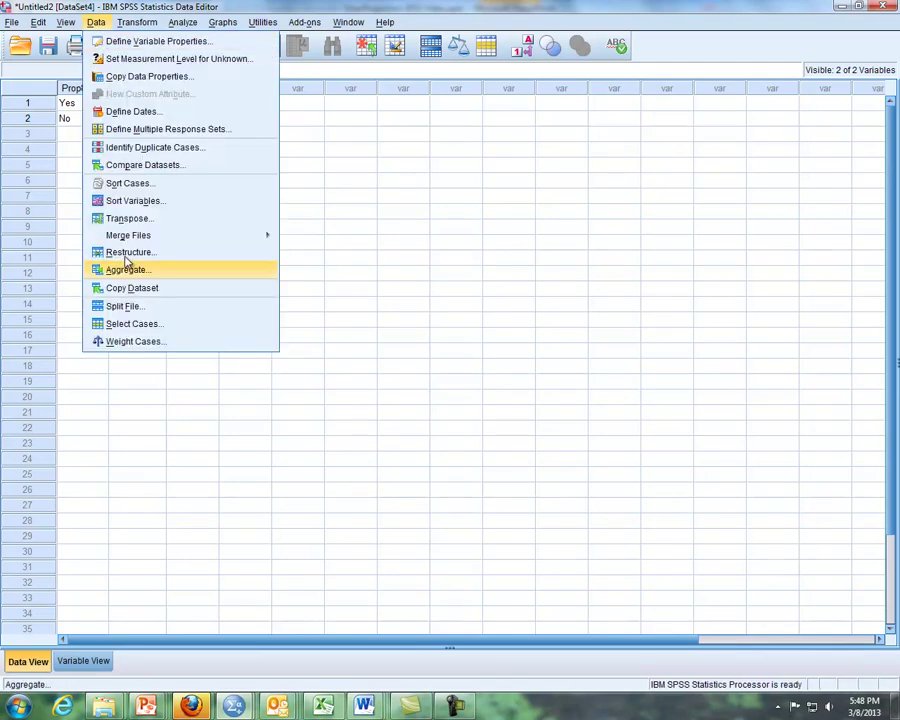
left_click(140, 341)
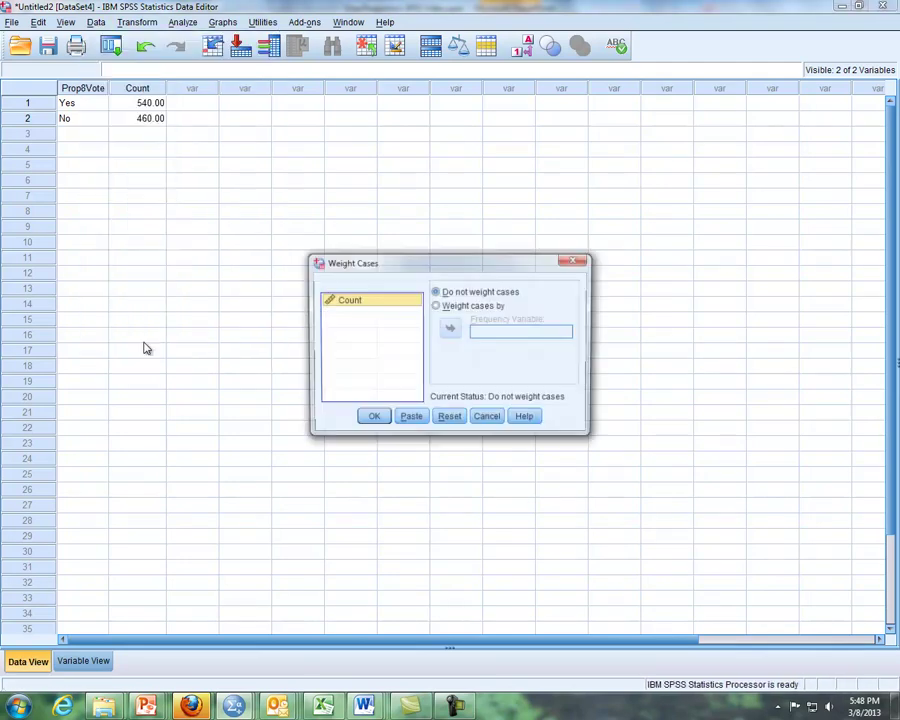
left_click(435, 305)
left_click(452, 329)
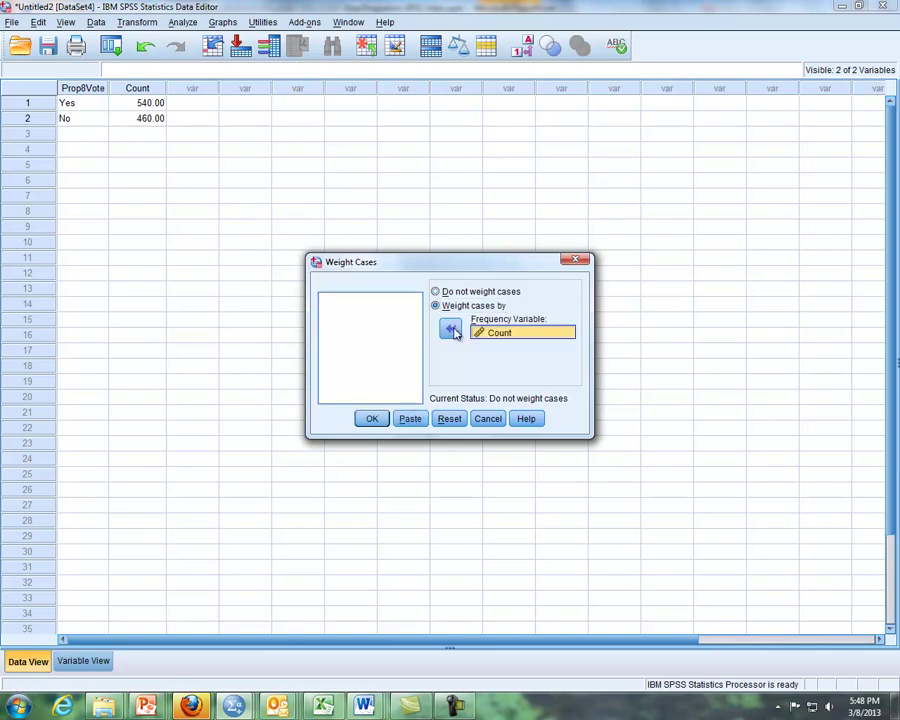
left_click(377, 424)
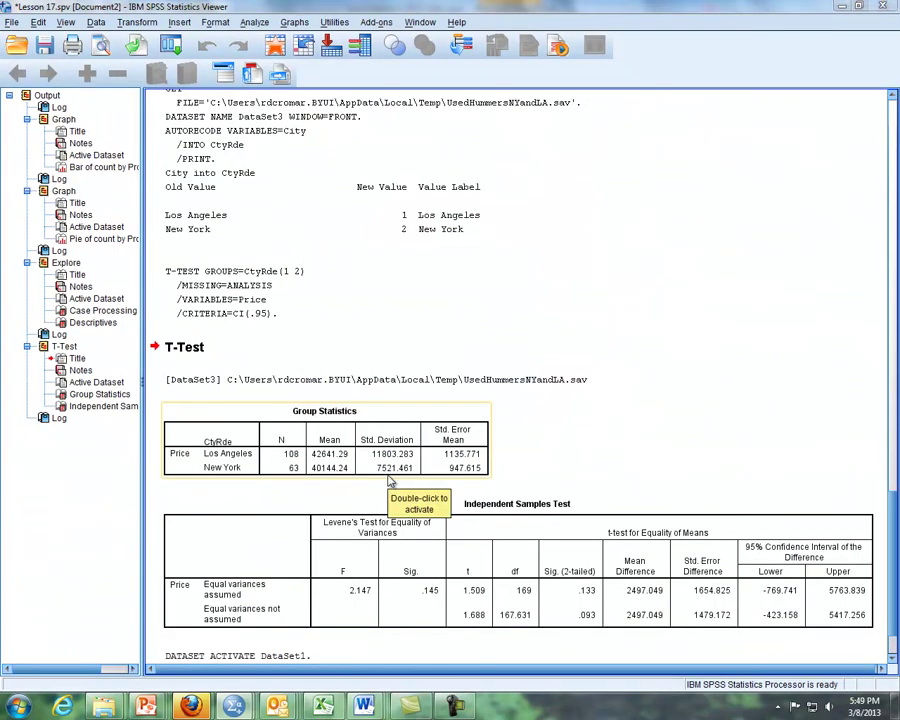
key("alt+Tab")
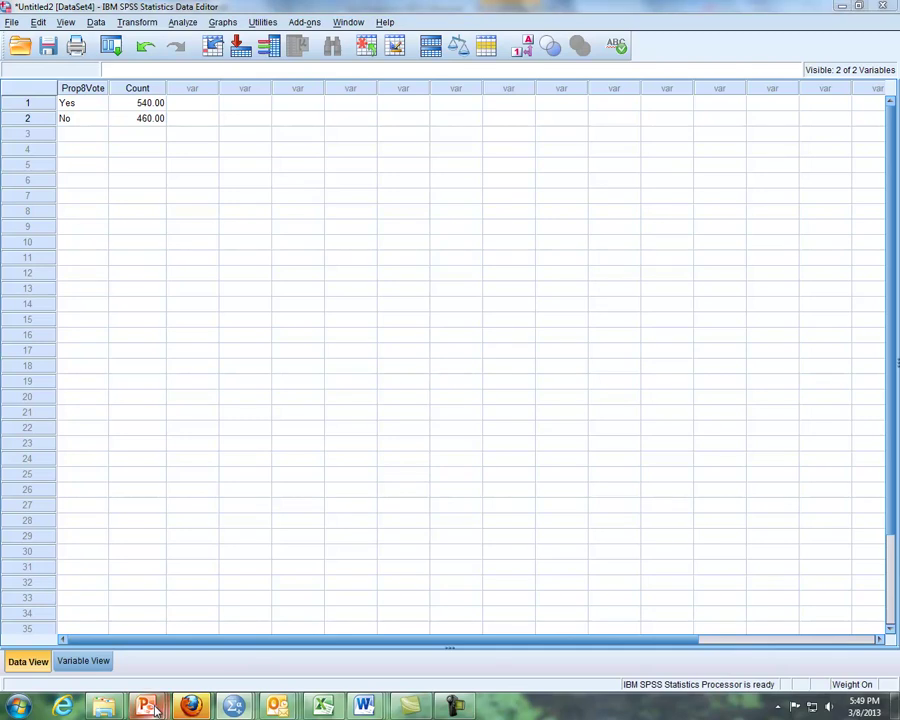
mouse_move(146, 706)
left_click(243, 640)
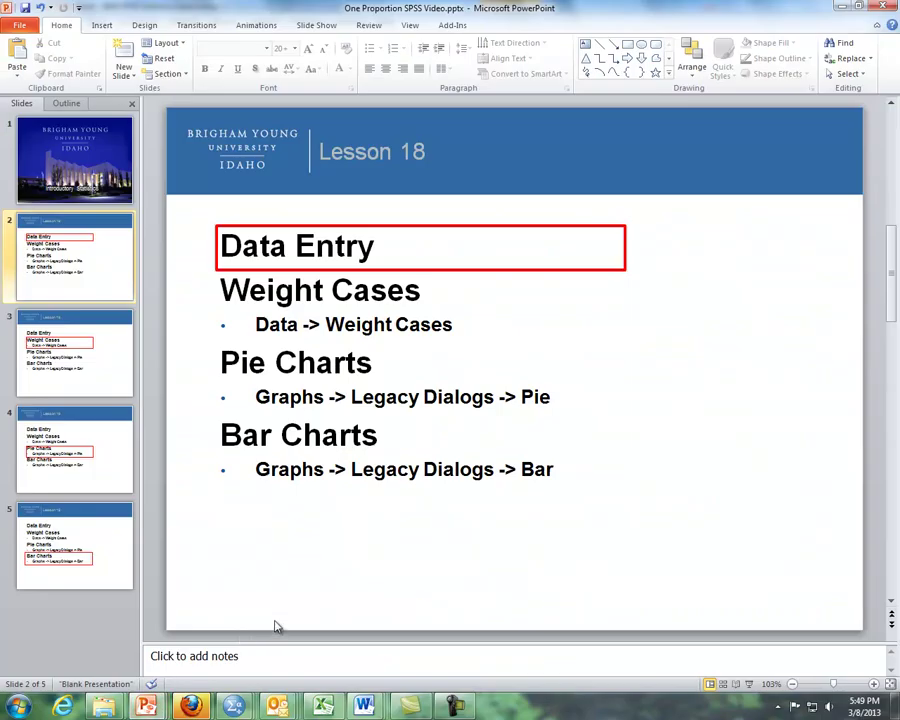
scroll(277, 625, "down", 1)
scroll(277, 626, "down", 1)
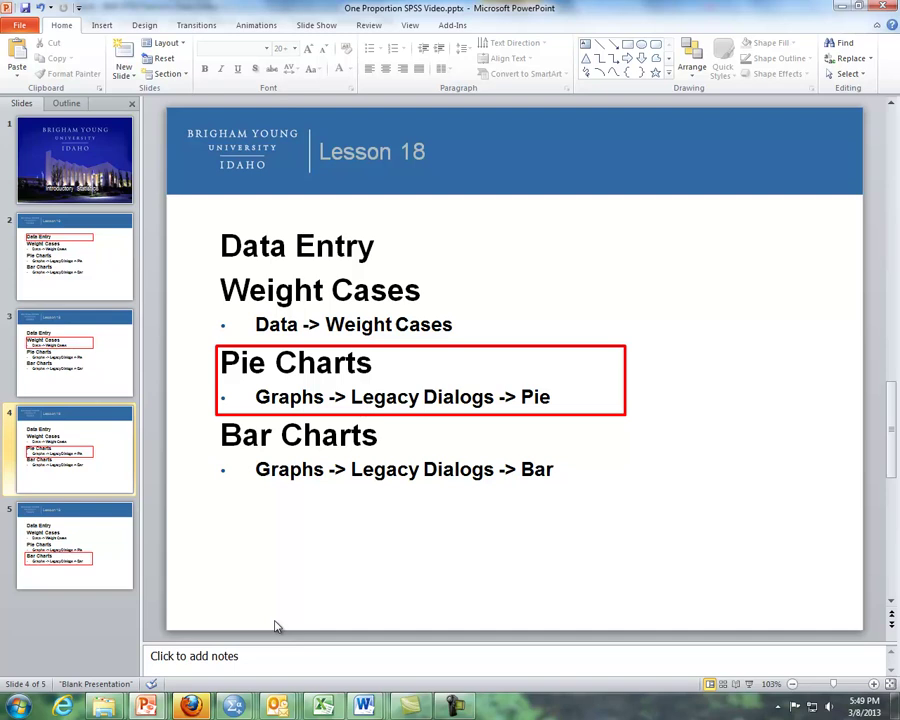
Step: Create a simple bar chart with Prop8Vote on the category axis via Graphs > Legacy Dialogs > Bar
key("alt+Tab")
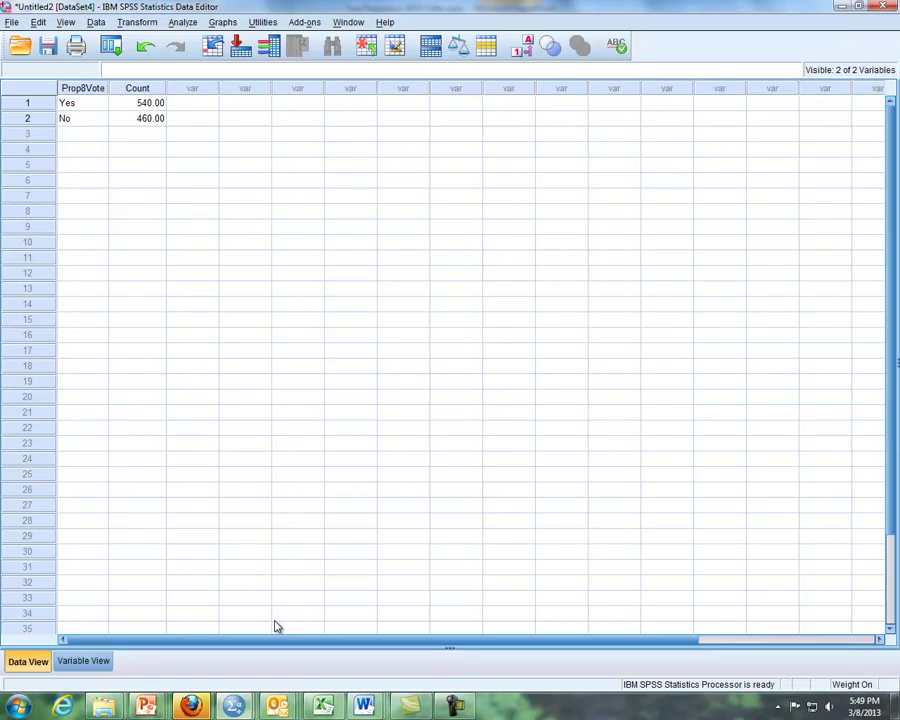
left_click(221, 23)
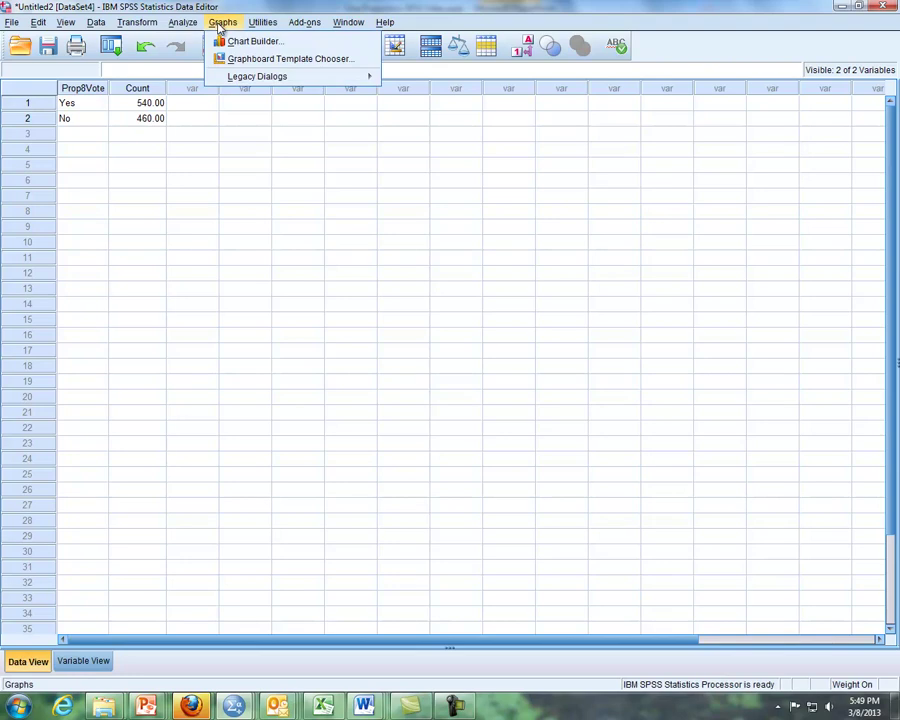
mouse_move(260, 80)
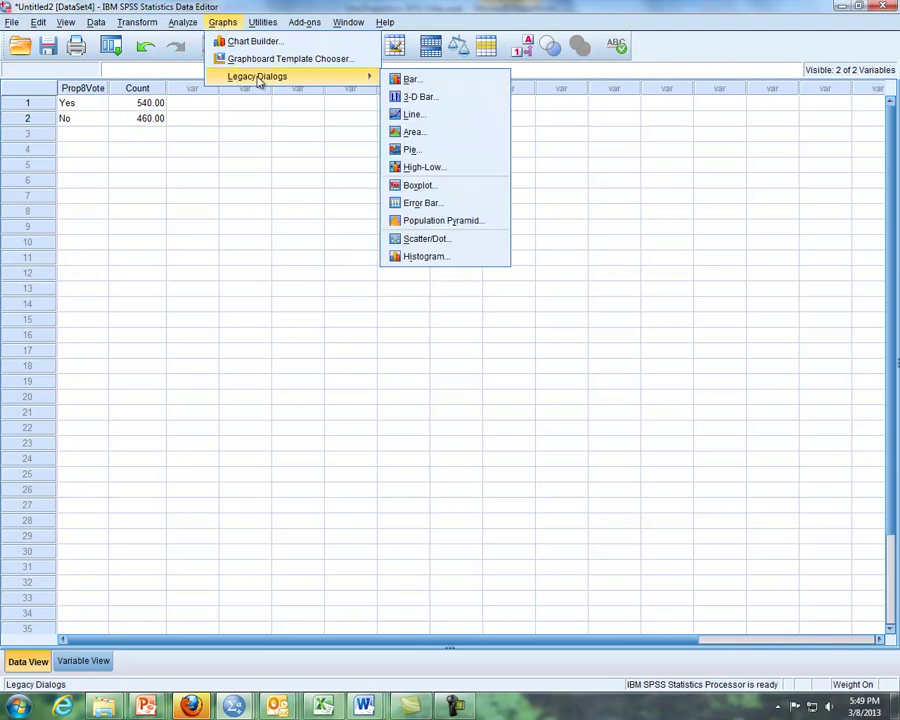
left_click(395, 79)
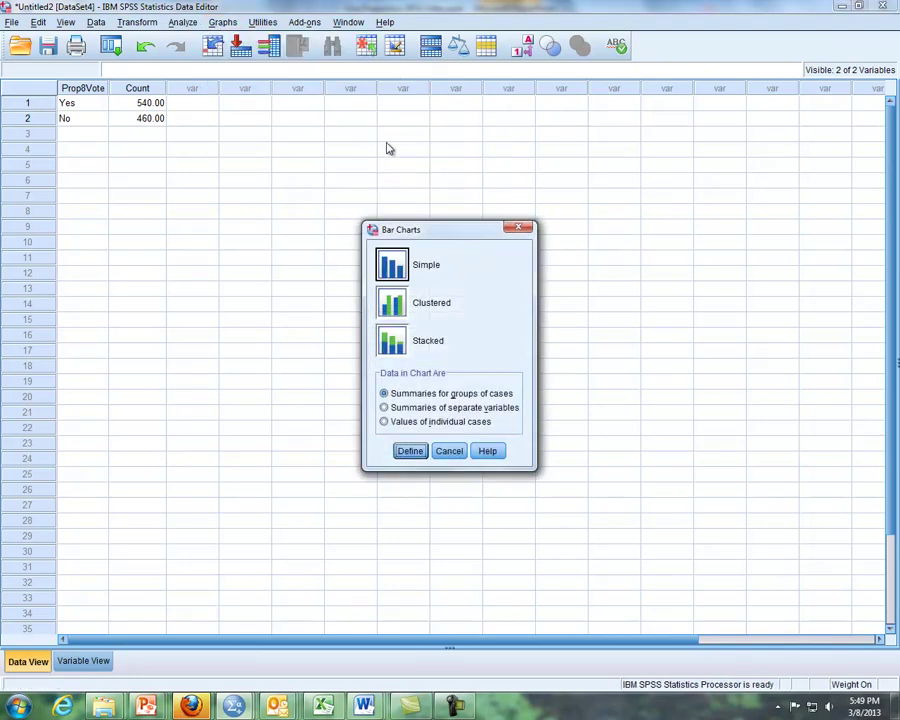
left_click(410, 451)
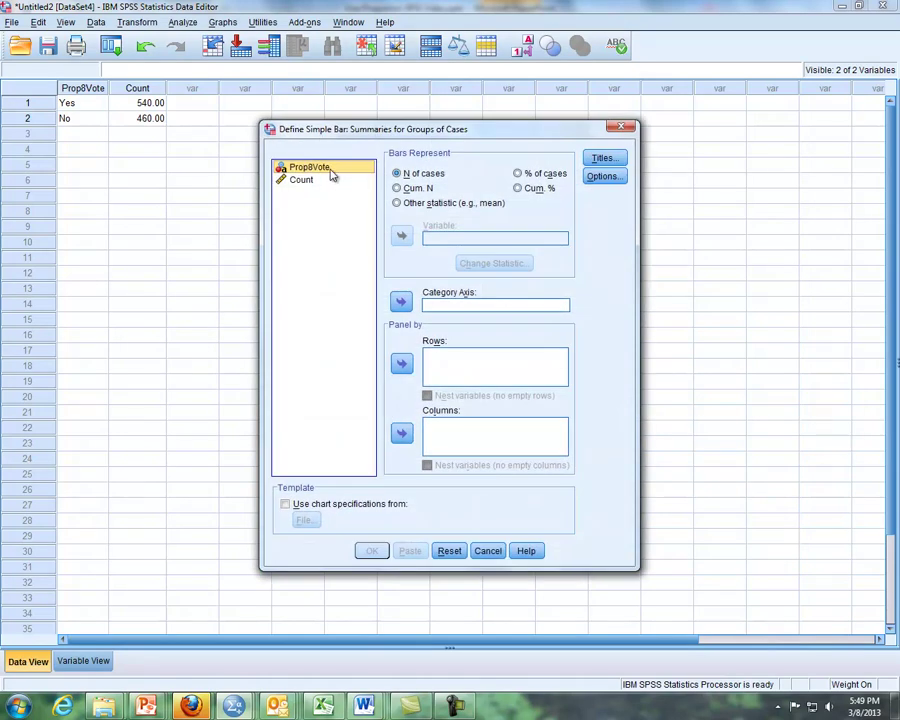
left_click_drag(324, 170, 440, 308)
left_click(371, 551)
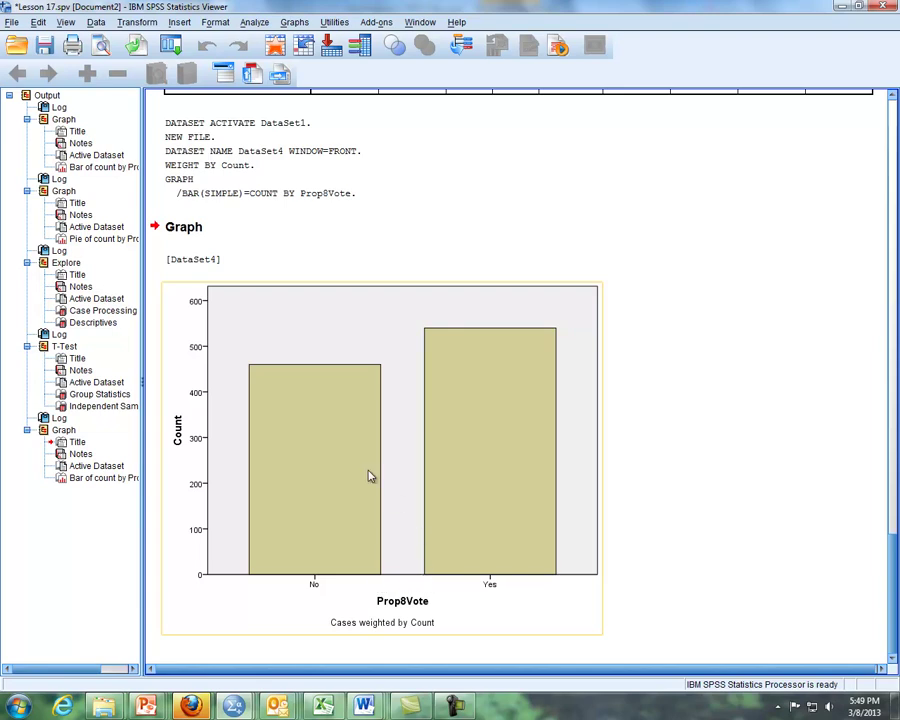
Step: Add count and Percent data labels to the bars, showing 460 (46.00%) and 540 (54.00%)
left_click(340, 475)
double_click(340, 475)
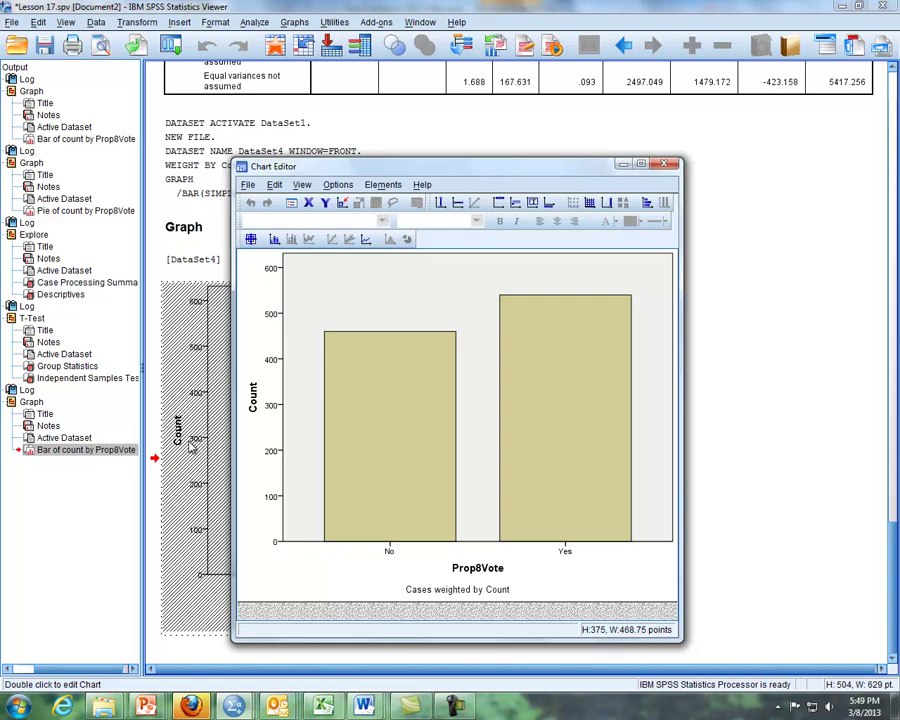
left_click(383, 186)
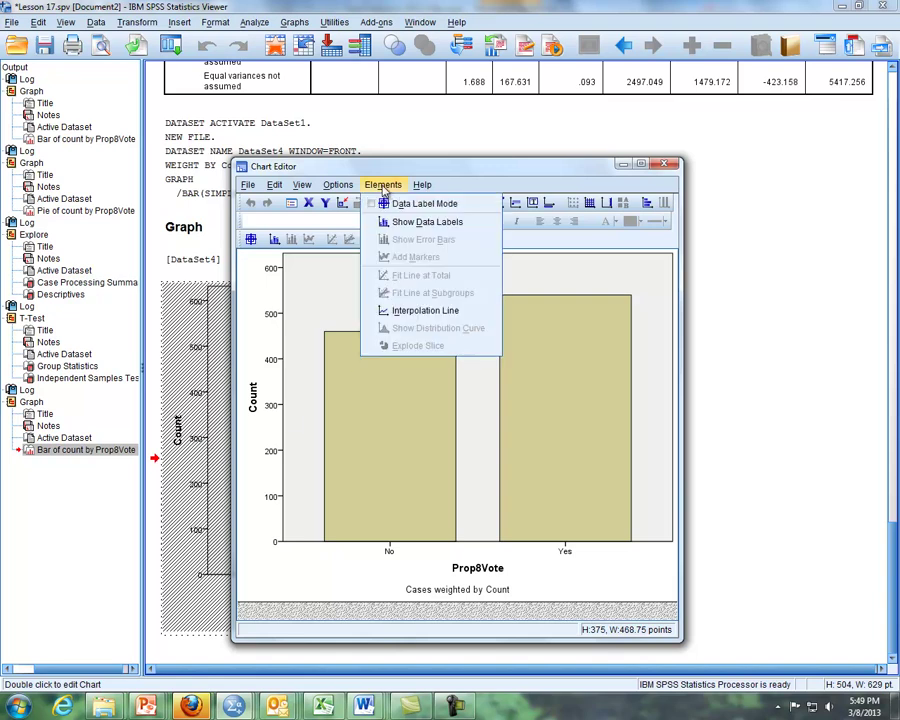
left_click(412, 223)
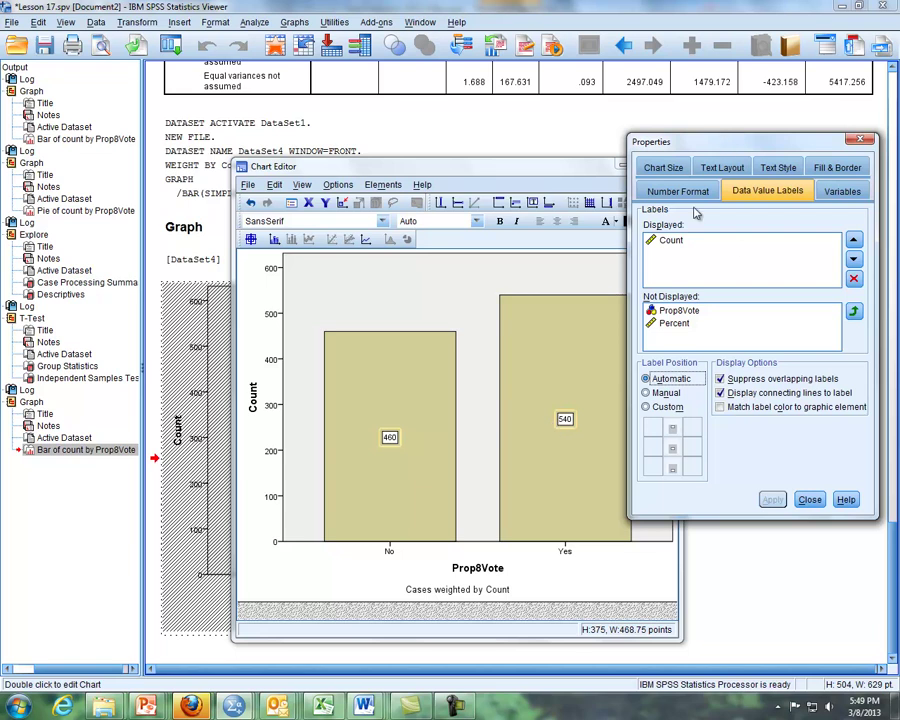
left_click(688, 323)
left_click(853, 311)
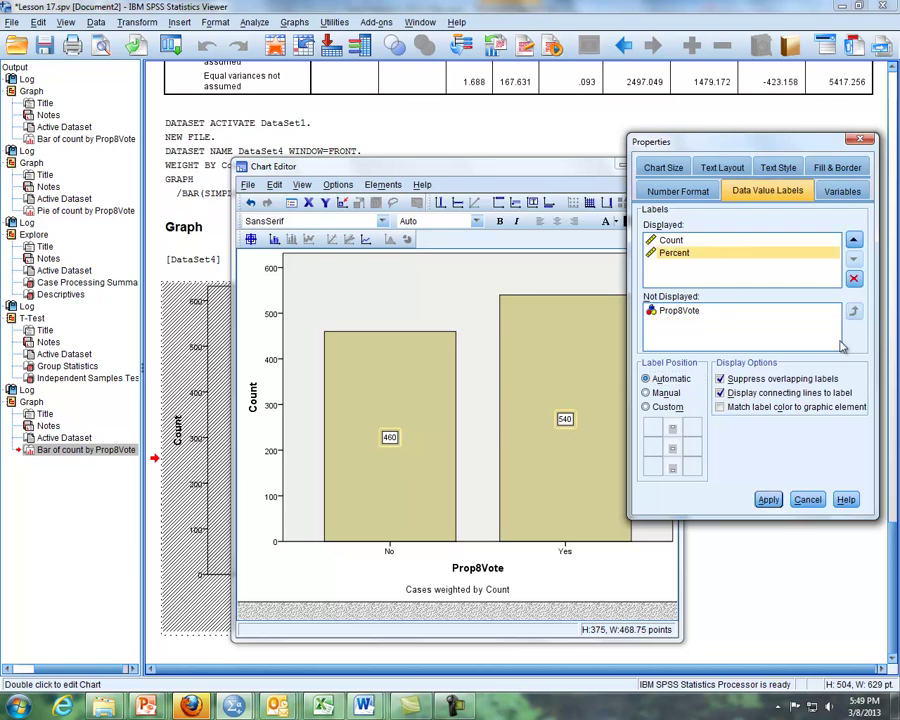
left_click(768, 499)
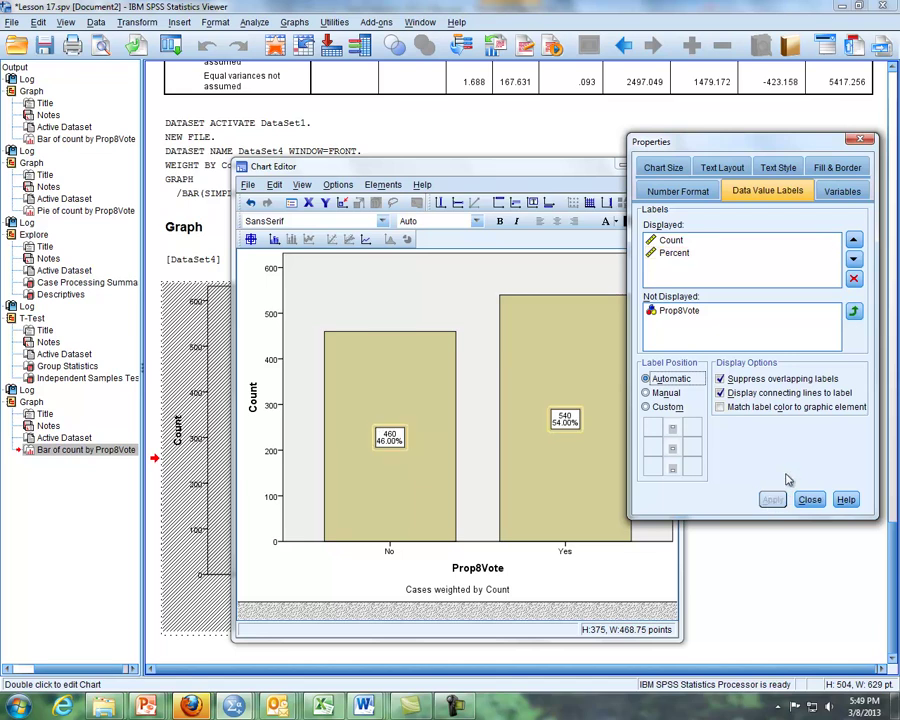
left_click(860, 139)
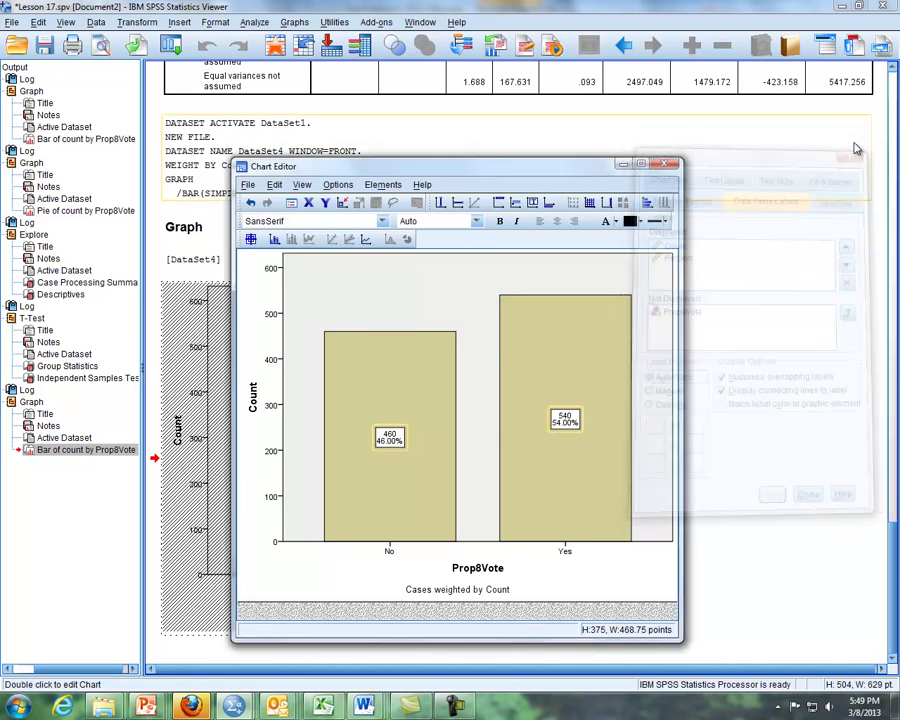
left_click(665, 164)
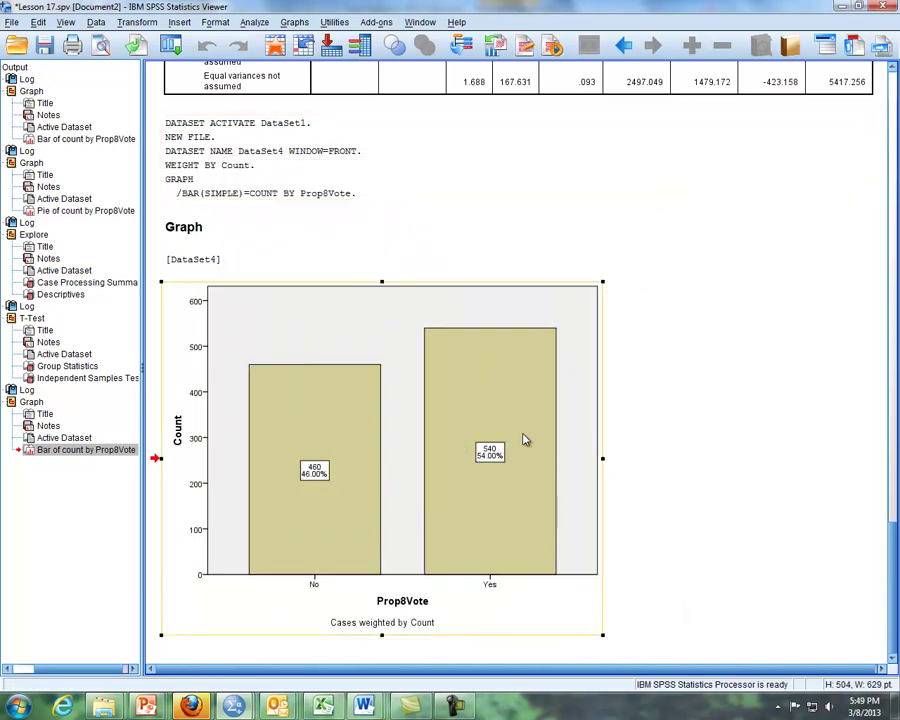
Step: Create a pie chart with slices defined by Prop8Vote via Graphs > Legacy Dialogs > Pie
left_click(294, 22)
mouse_move(388, 78)
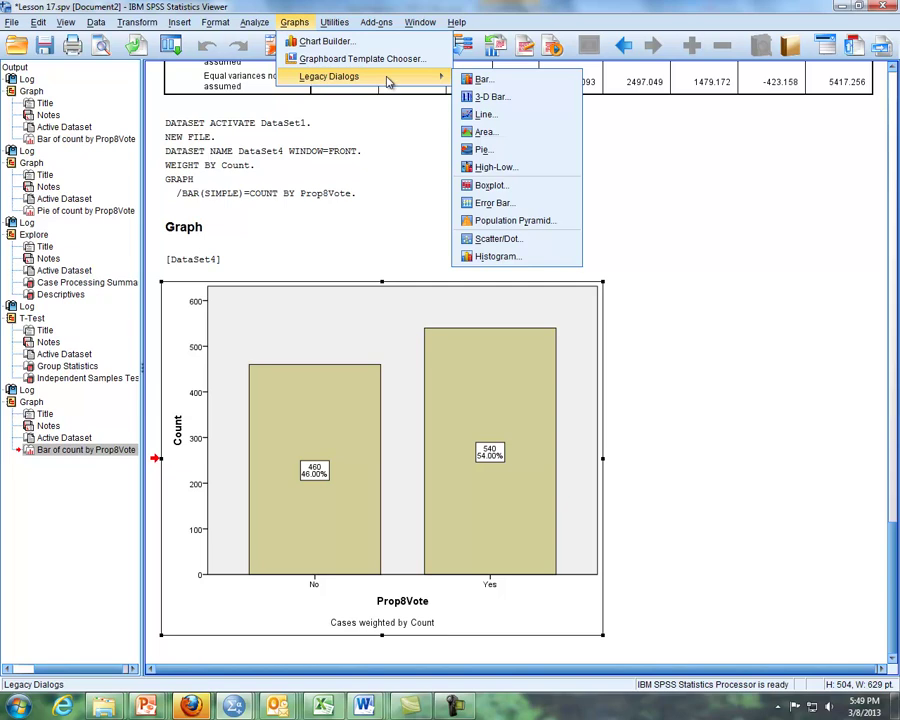
left_click(491, 153)
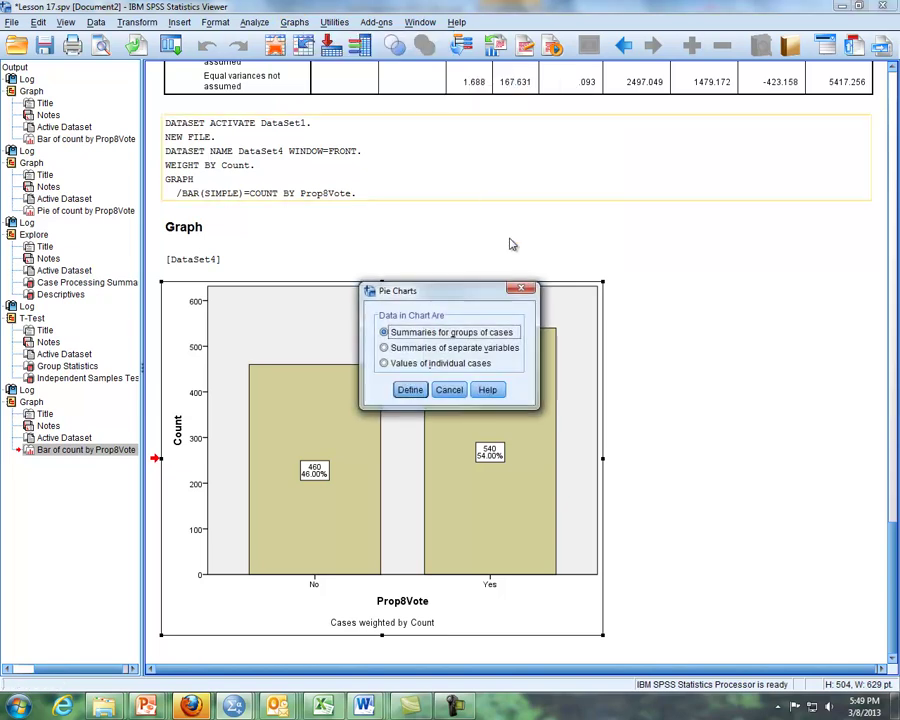
left_click(412, 390)
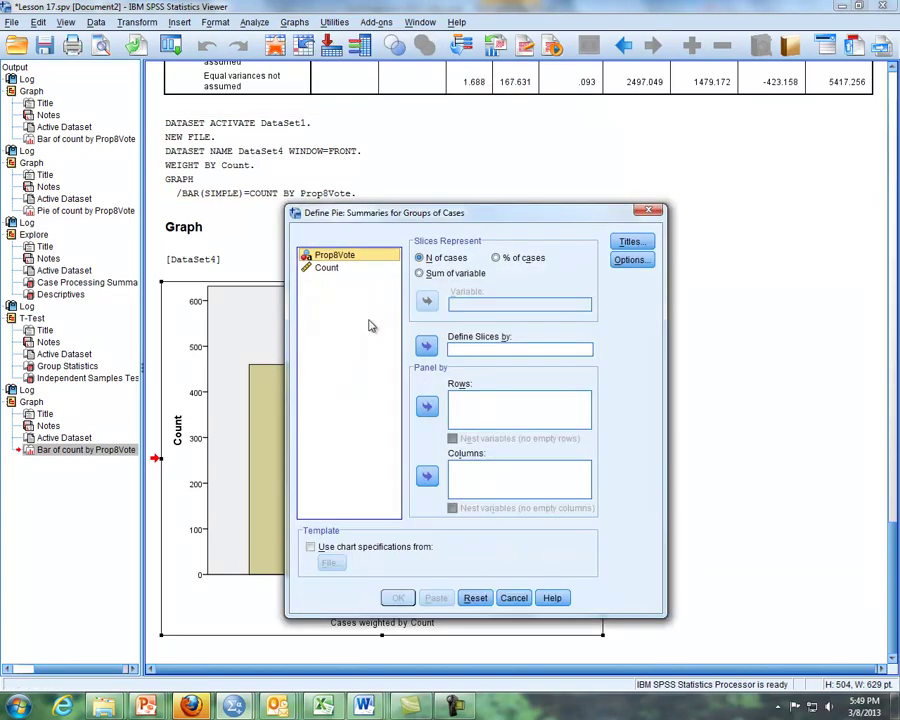
left_click_drag(350, 260, 465, 352)
left_click(398, 598)
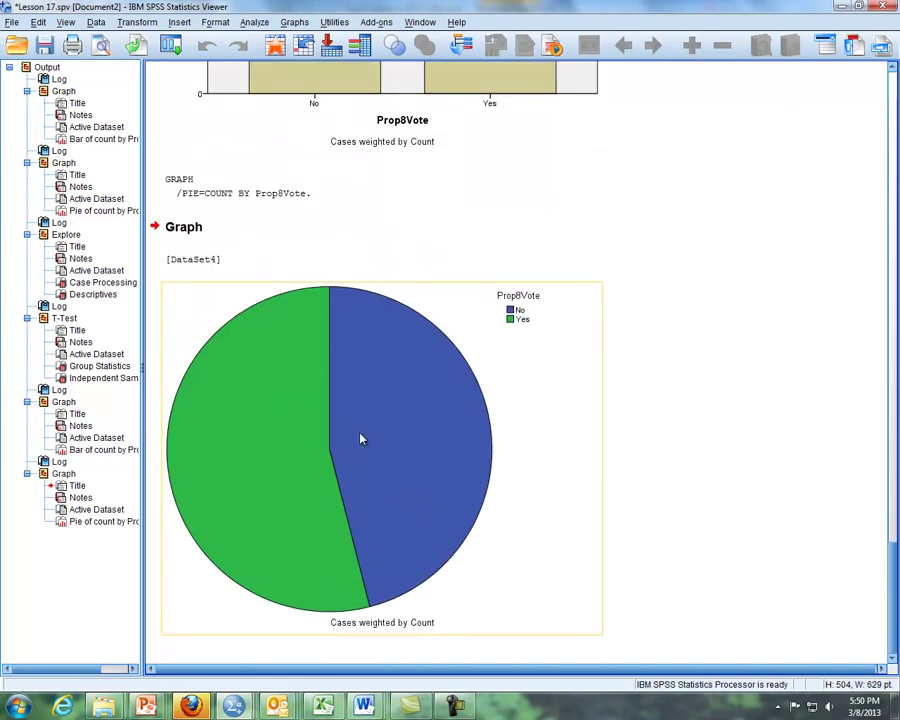
Step: Add percent and Count data labels to the pie slices: Yes 54.00% (540), No 46.00% (460)
double_click(362, 449)
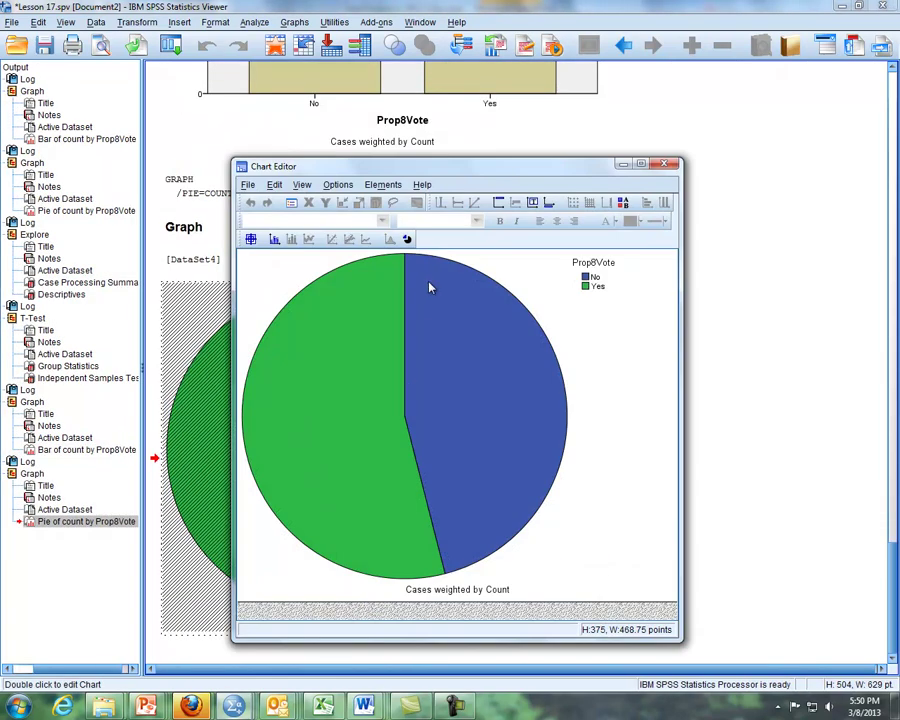
left_click(382, 185)
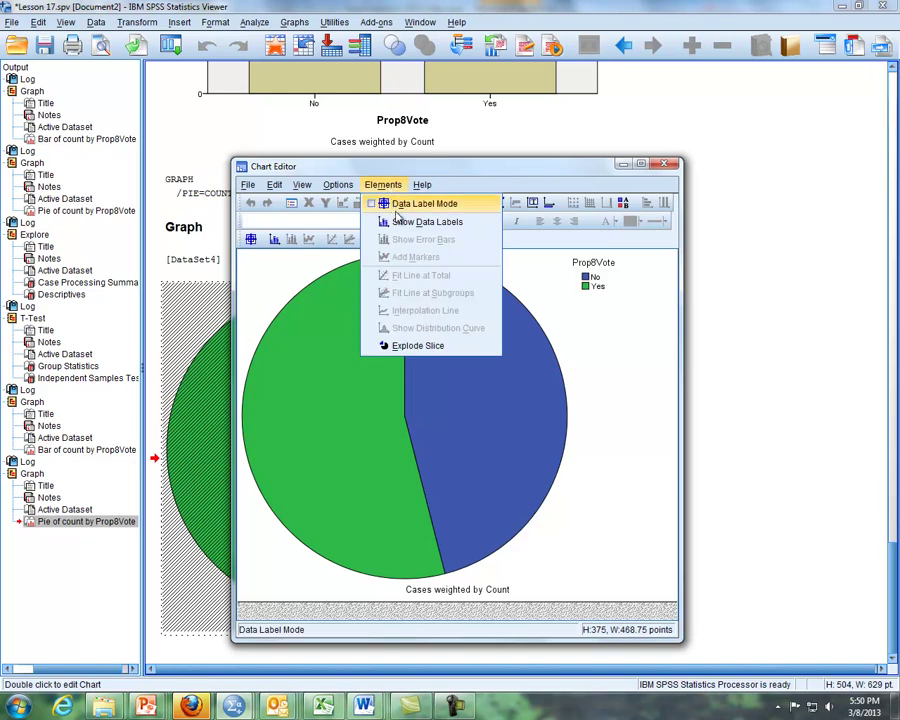
left_click(401, 222)
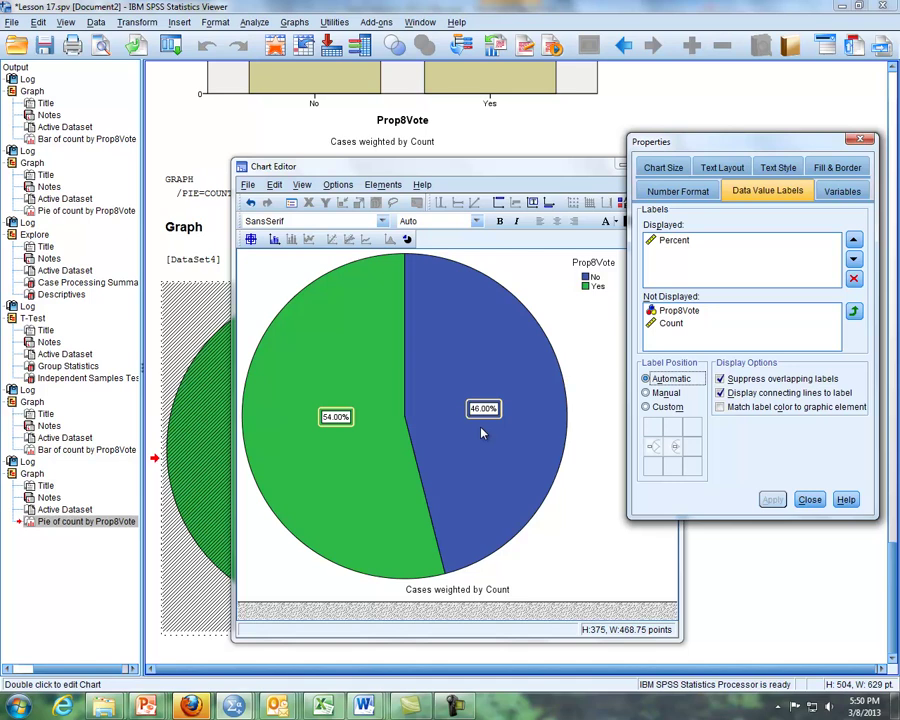
left_click(673, 325)
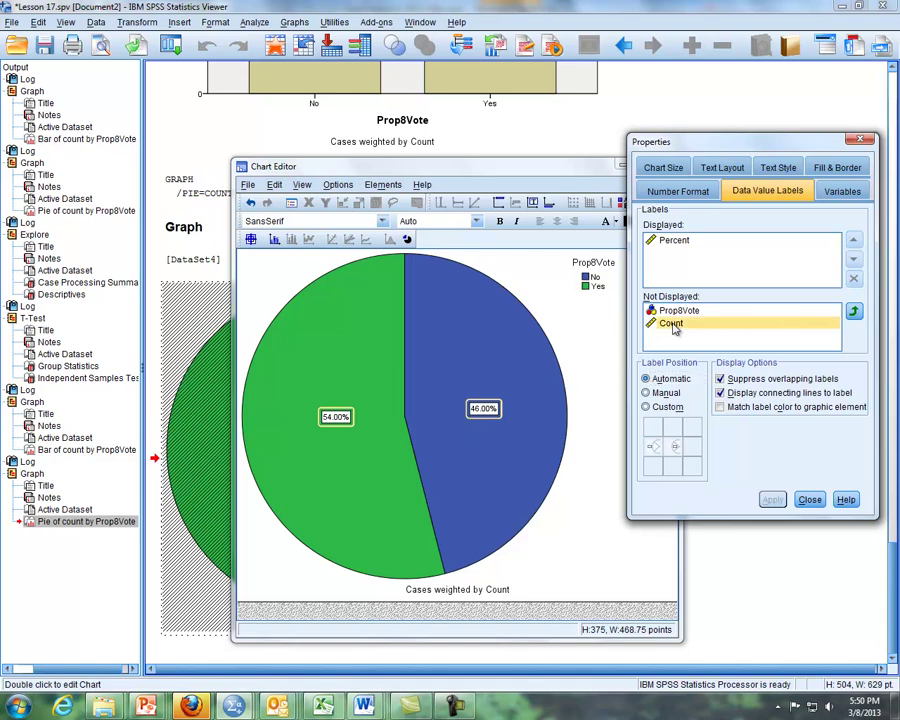
left_click(853, 311)
left_click(768, 502)
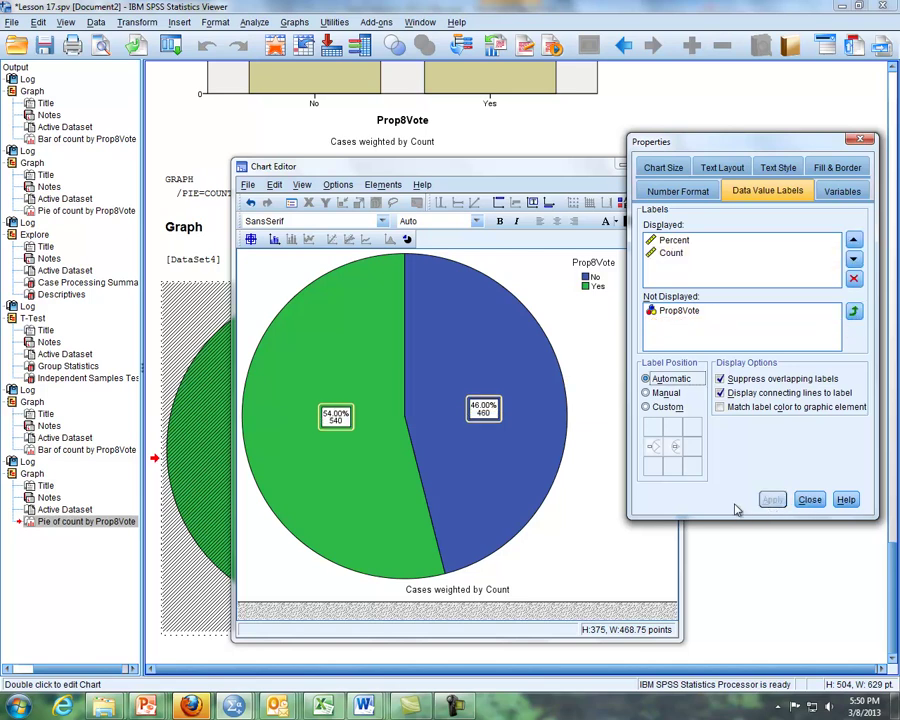
left_click(862, 142)
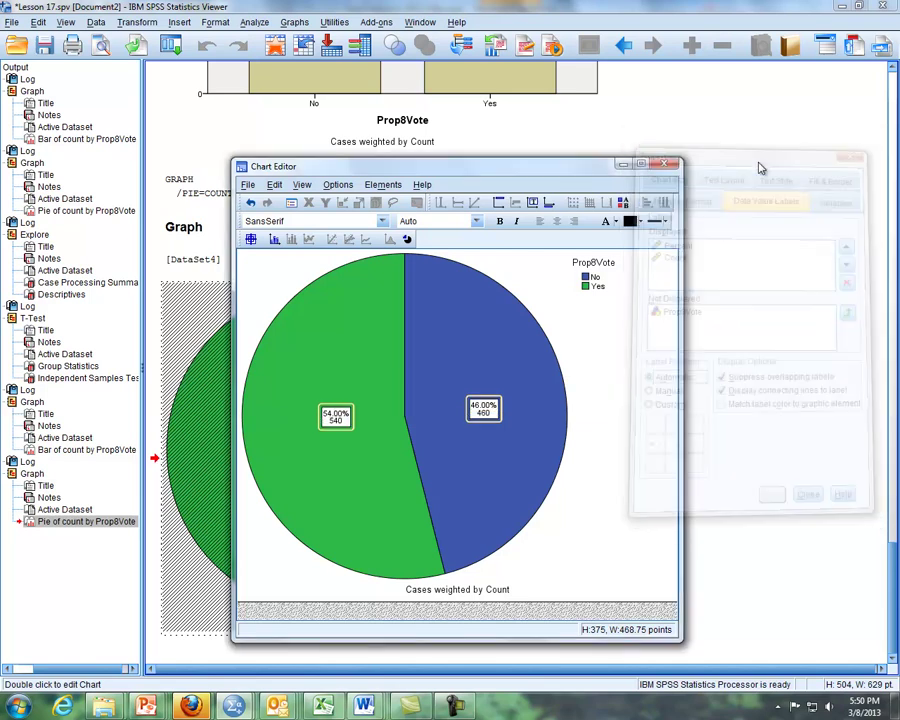
left_click(670, 167)
left_click(708, 364)
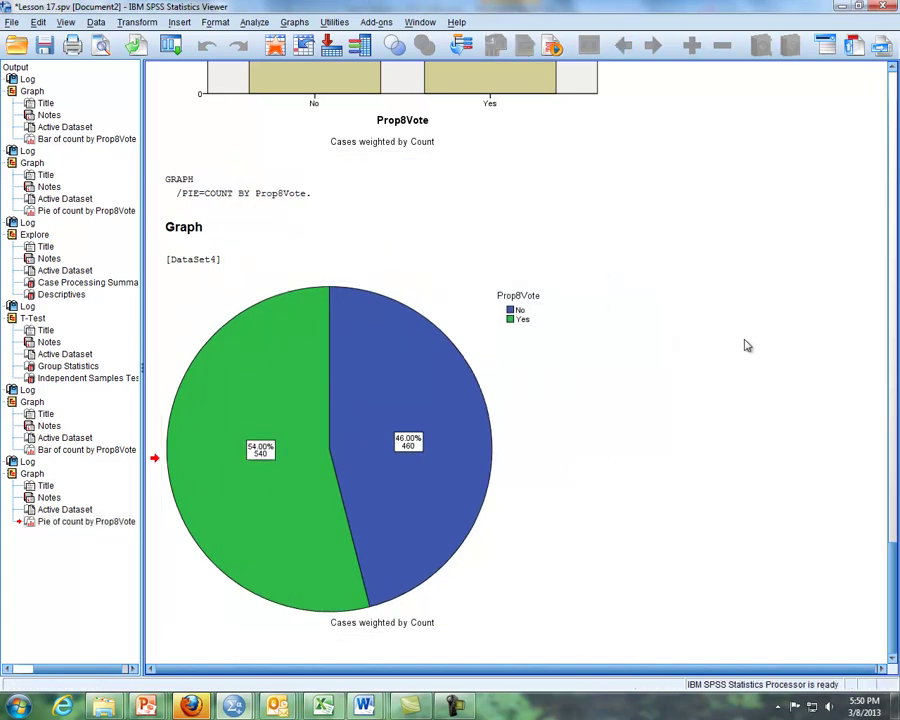